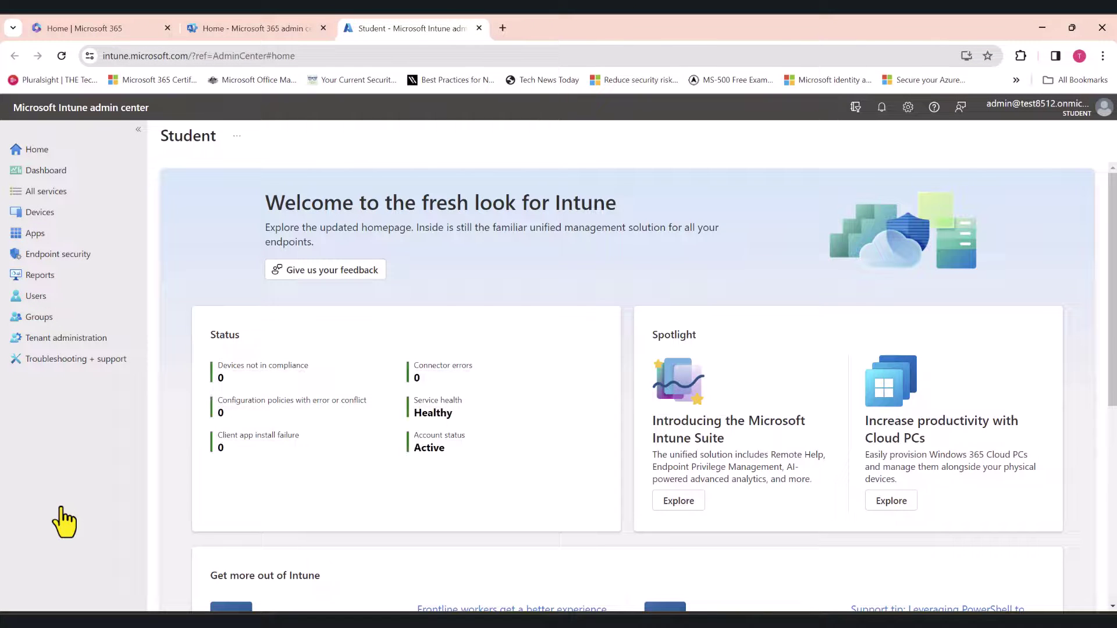
- Go to Devices > Windows > Update rings for Windows 10 and later
left_click(40, 216)
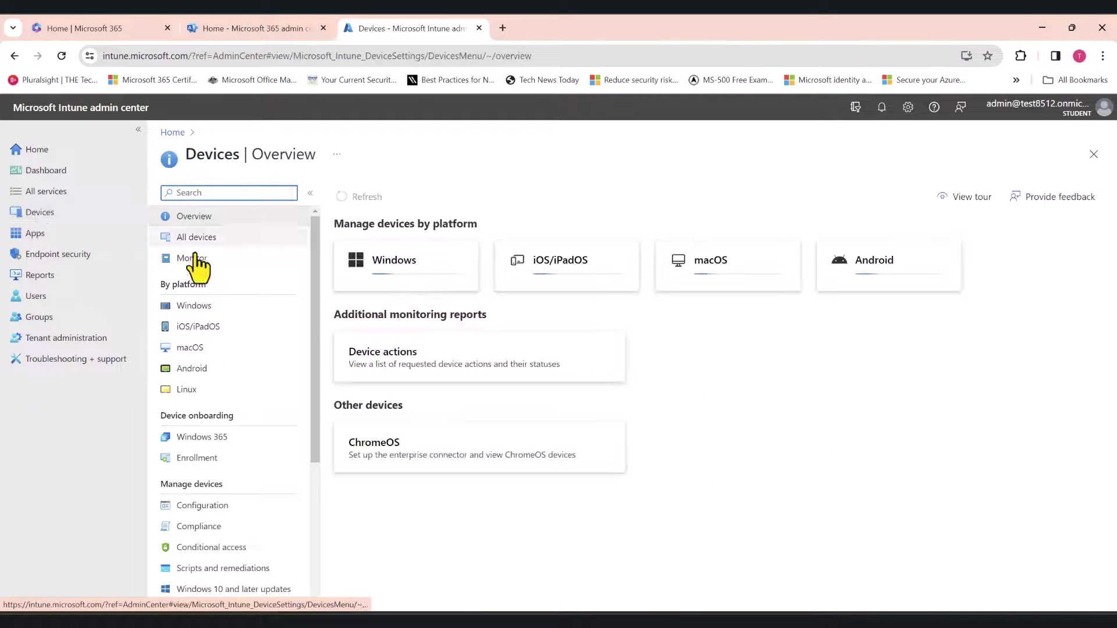
left_click(205, 308)
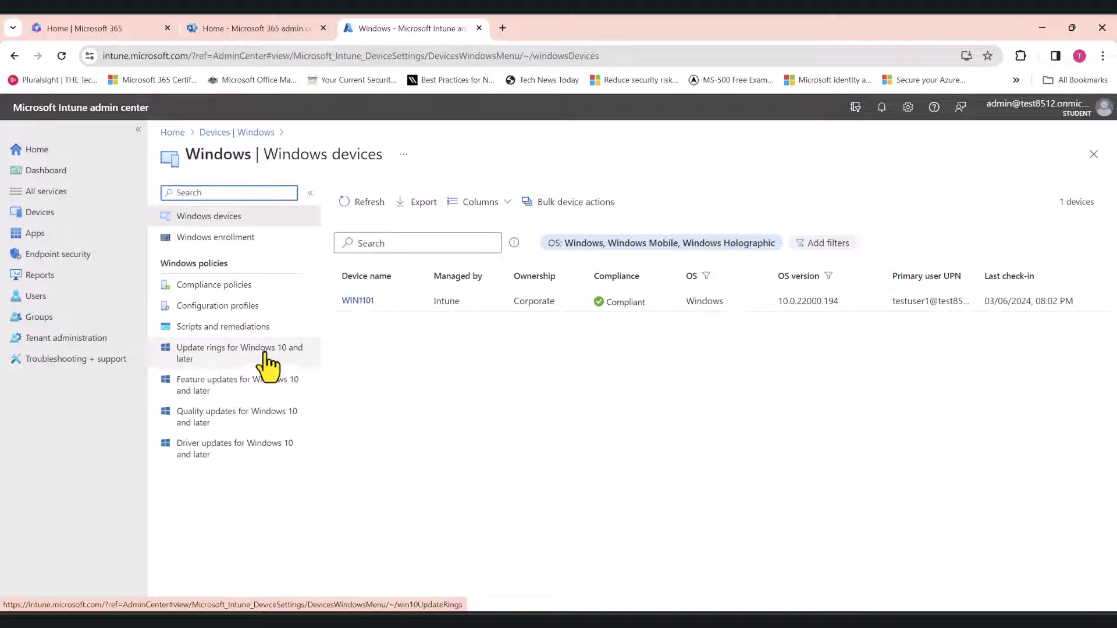
left_click(238, 356)
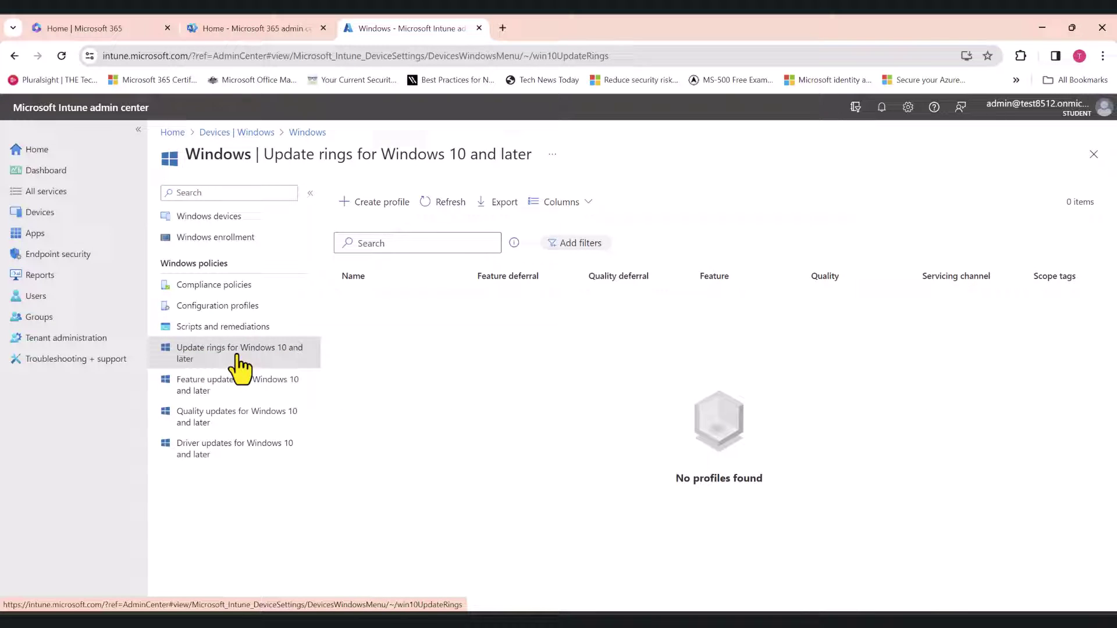
- Create a new update ring profile and name it 'Windows Updates Policy 1'
left_click(377, 206)
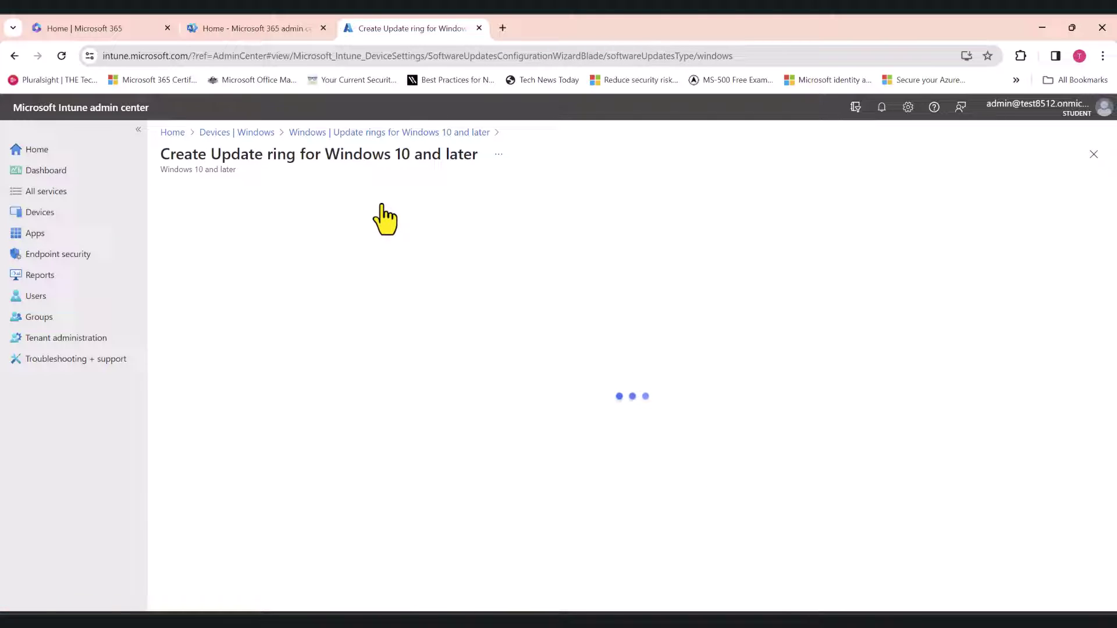
left_click(363, 234)
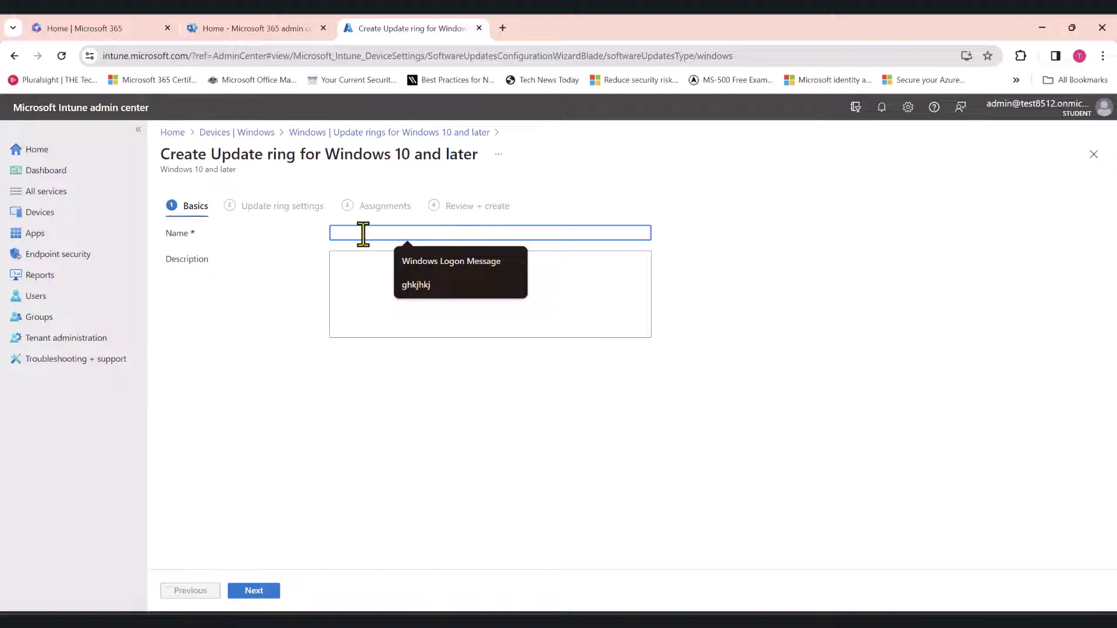
type("Windows Up")
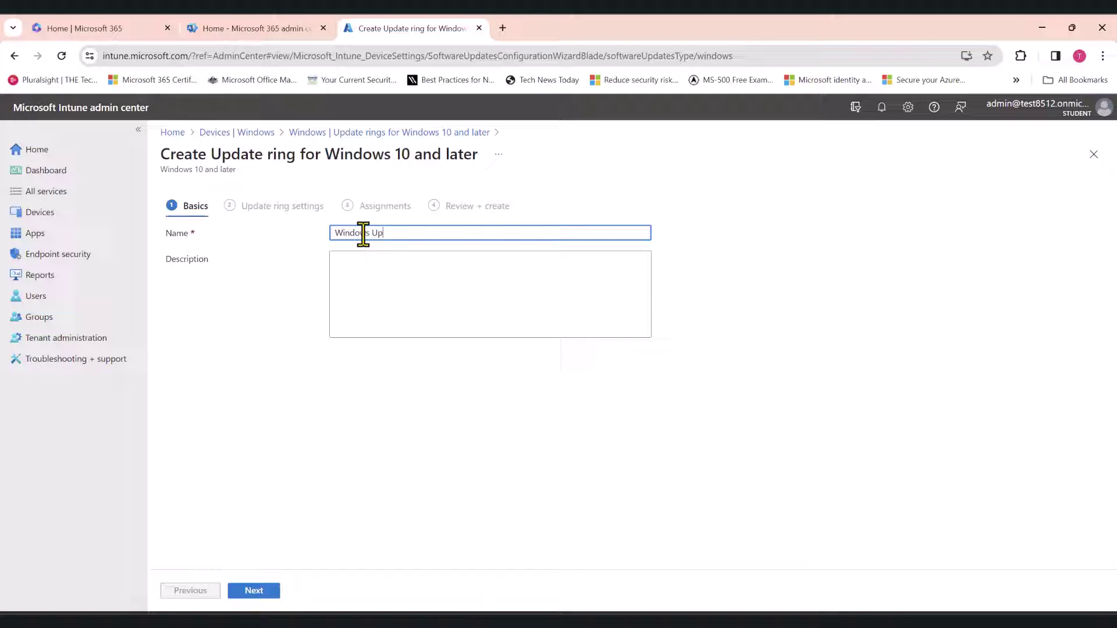
type("dates Policy 1")
left_click(477, 444)
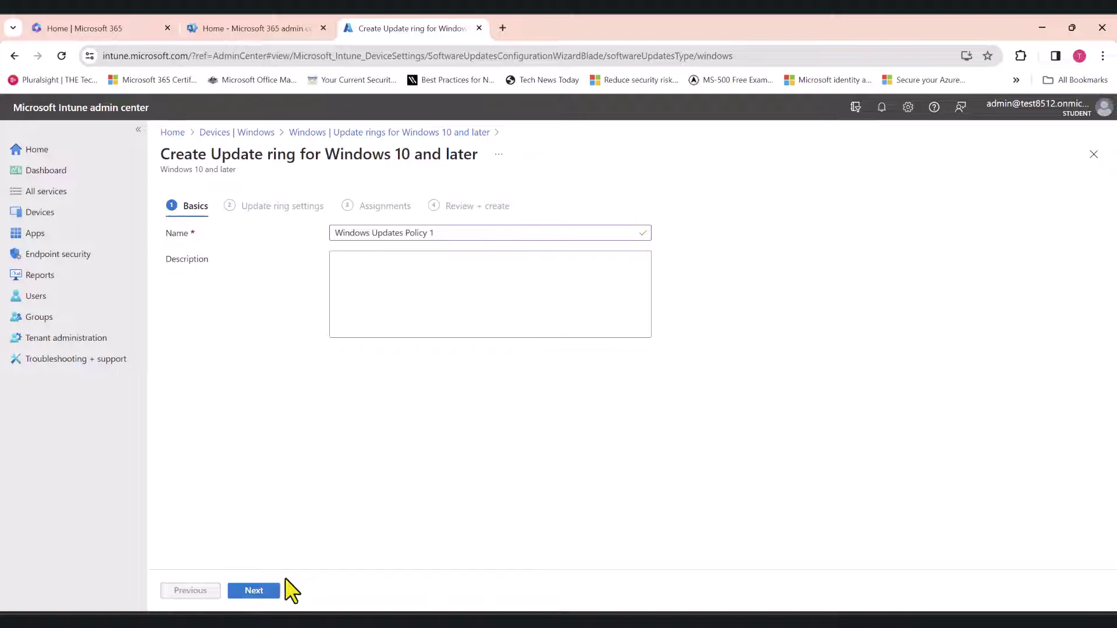
- Advance the wizard to the Update ring settings page
left_click(256, 591)
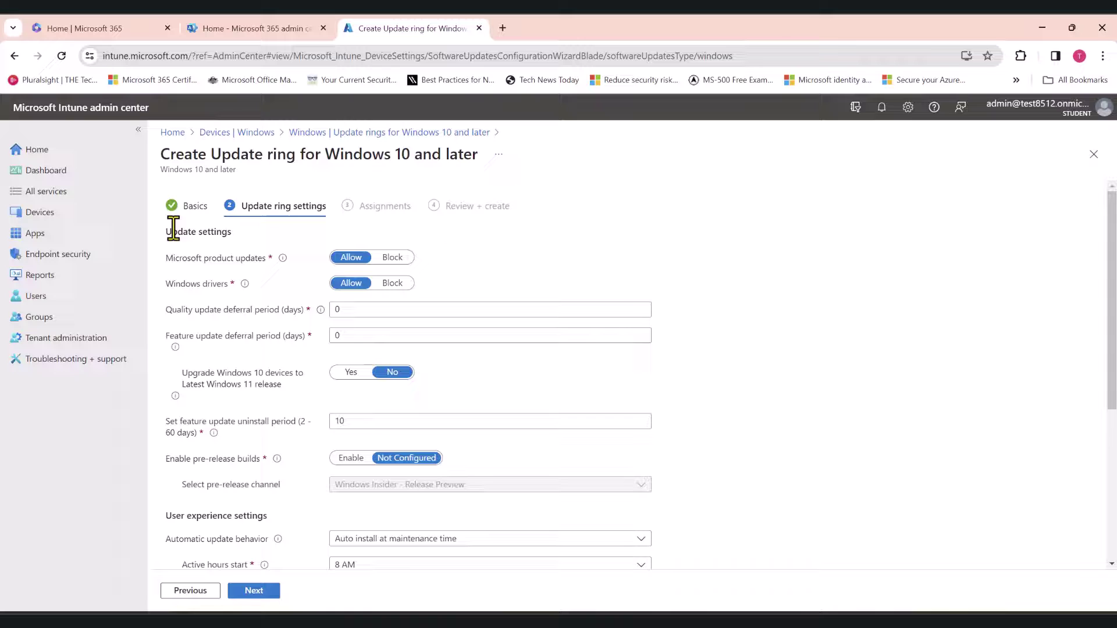
scroll(267, 392, "down", 4)
scroll(262, 393, "up", 1)
scroll(263, 393, "up", 3)
- Keep both the quality and feature update deferral periods at 0 days
left_click(300, 309)
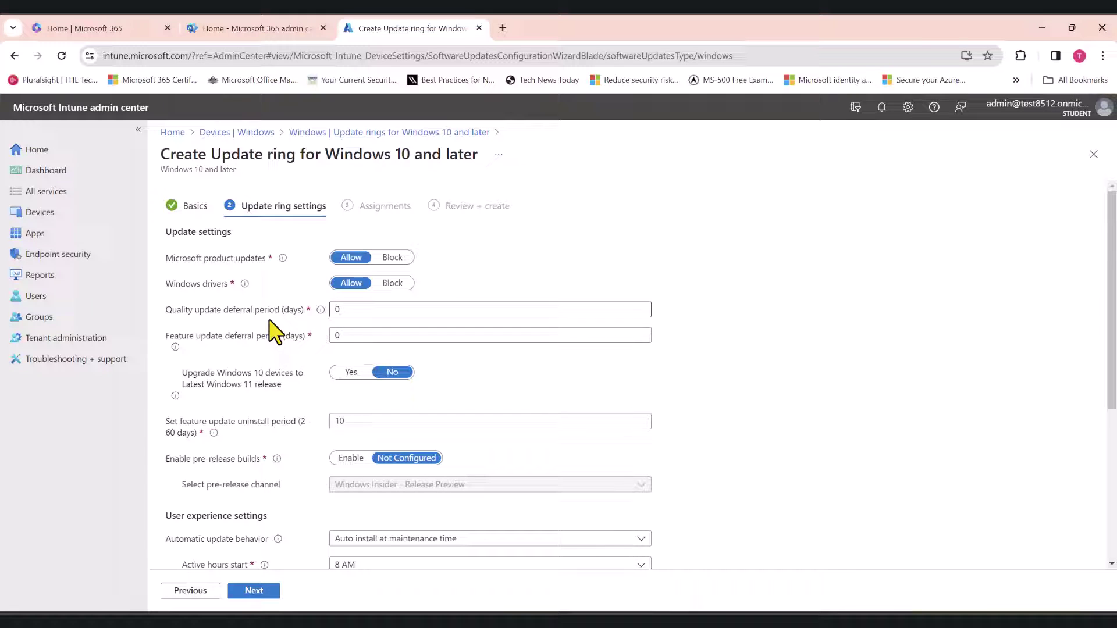
left_click(299, 338)
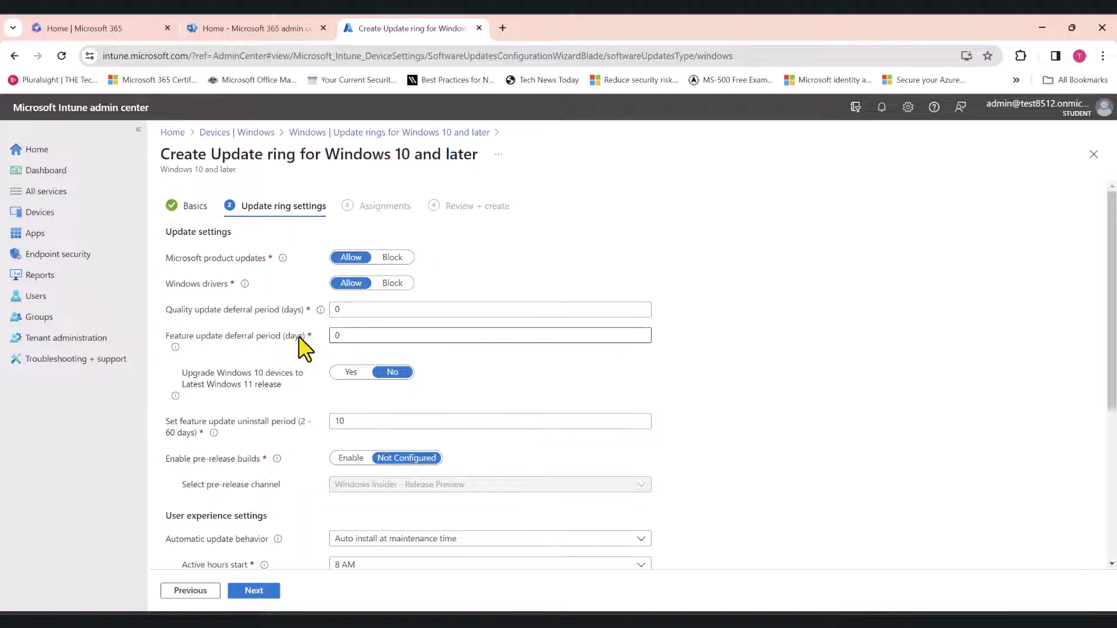
left_click(273, 314)
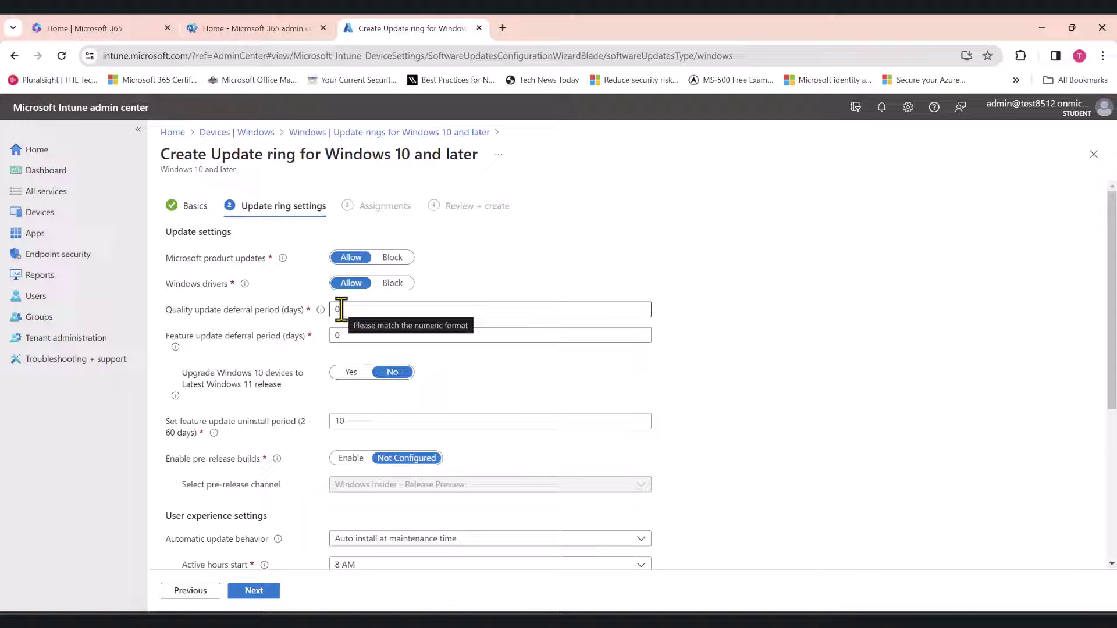
left_click(239, 338)
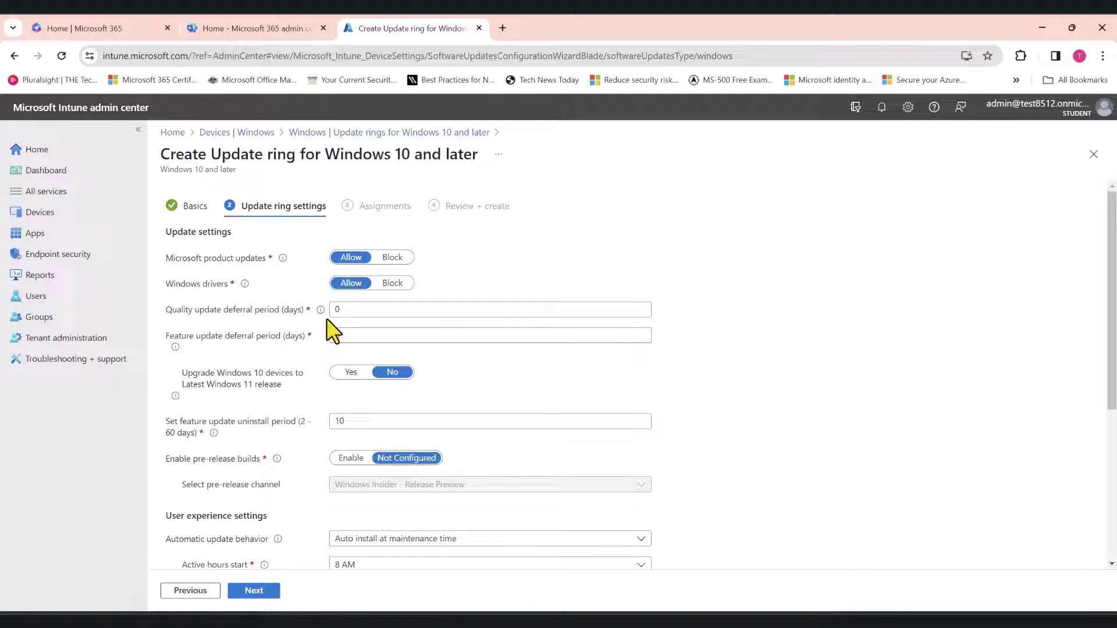
left_click(374, 310)
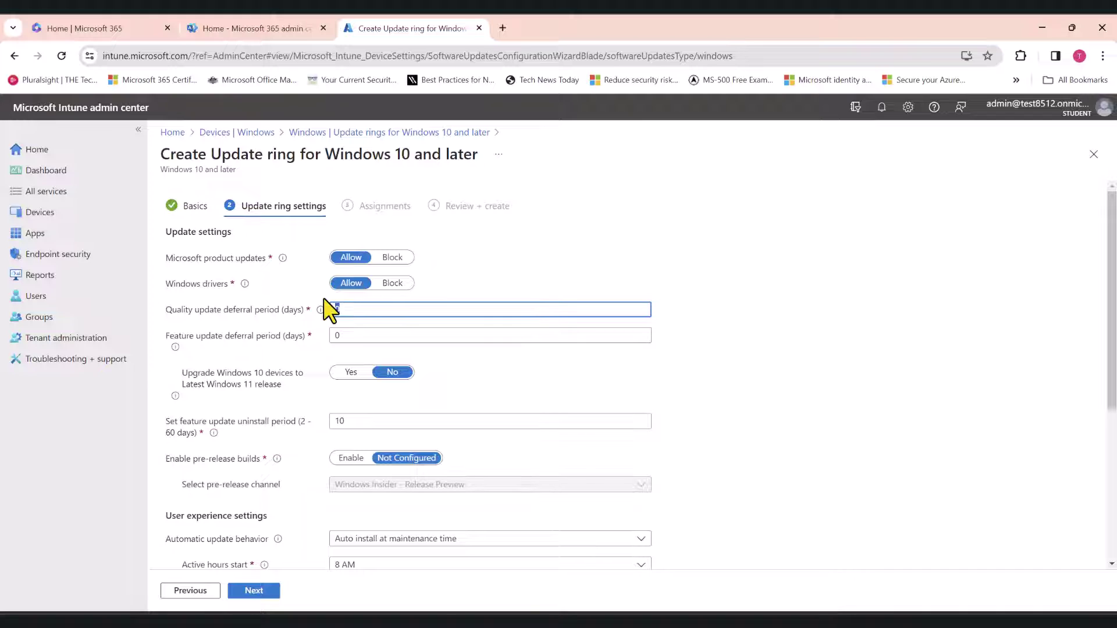
left_click(349, 337)
- Under User experience settings, set Option to pause Windows updates to Disable
scroll(606, 329, "down", 2)
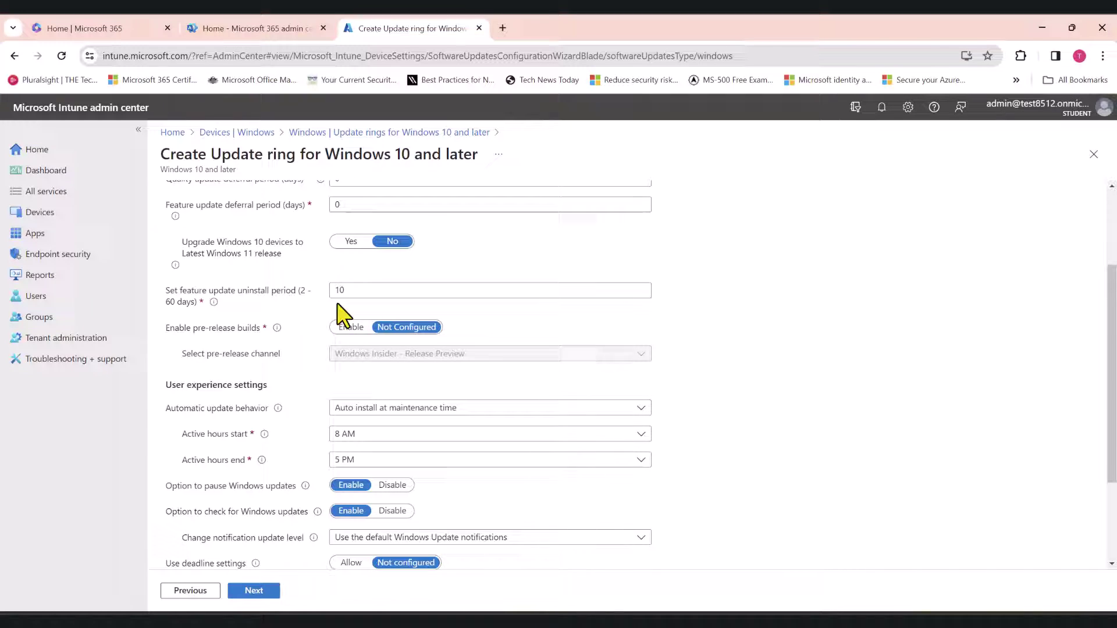
scroll(291, 334, "down", 1)
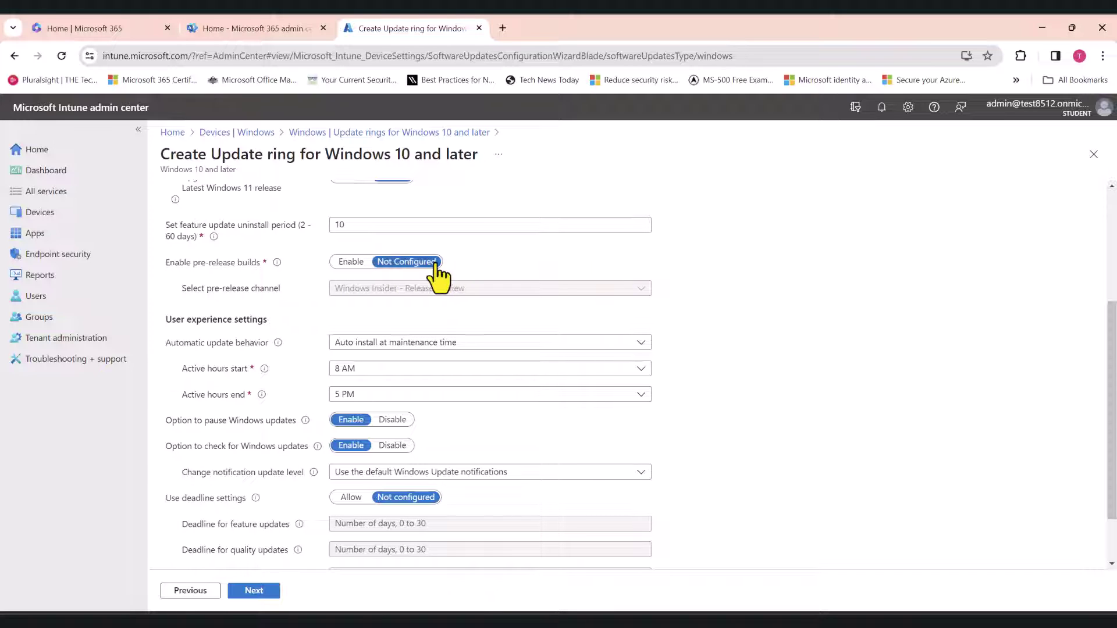
scroll(326, 320, "down", 1)
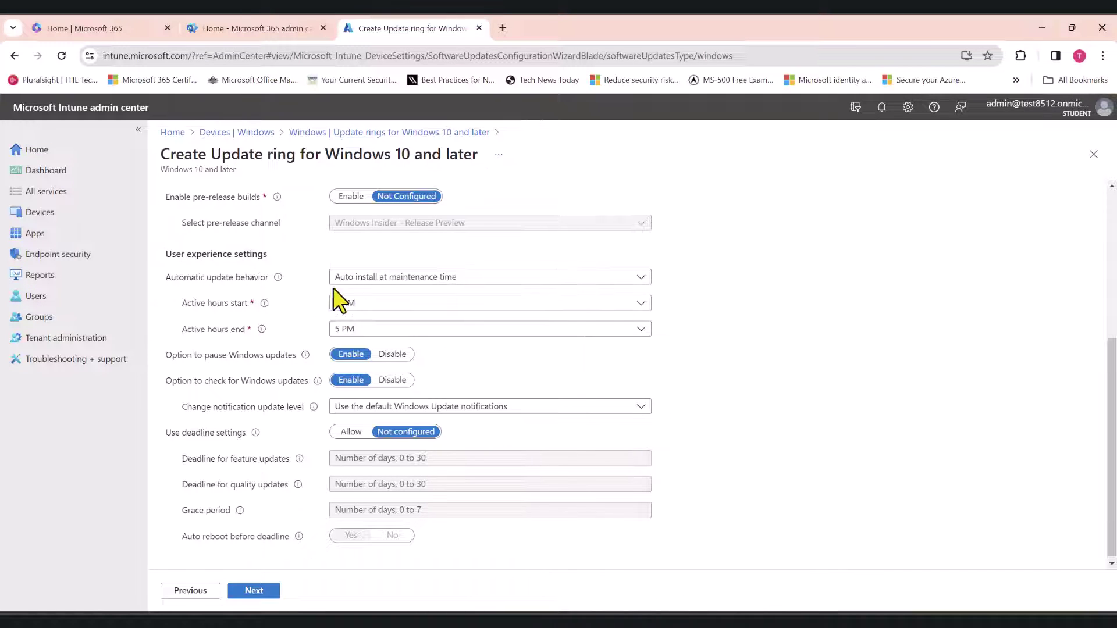
scroll(221, 349, "down", 1)
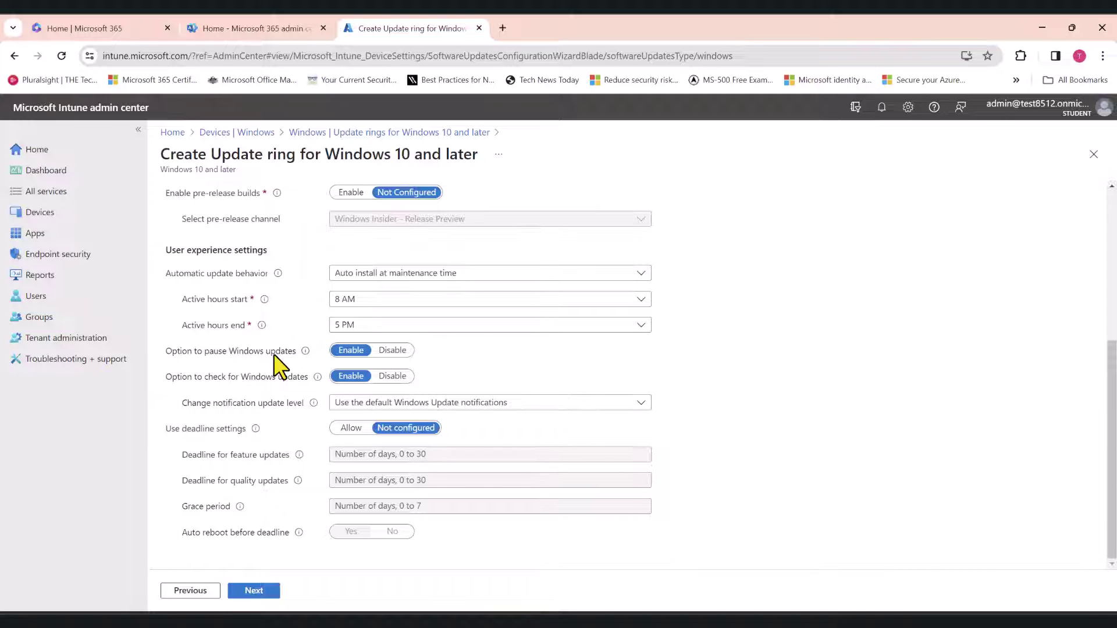
left_click(392, 352)
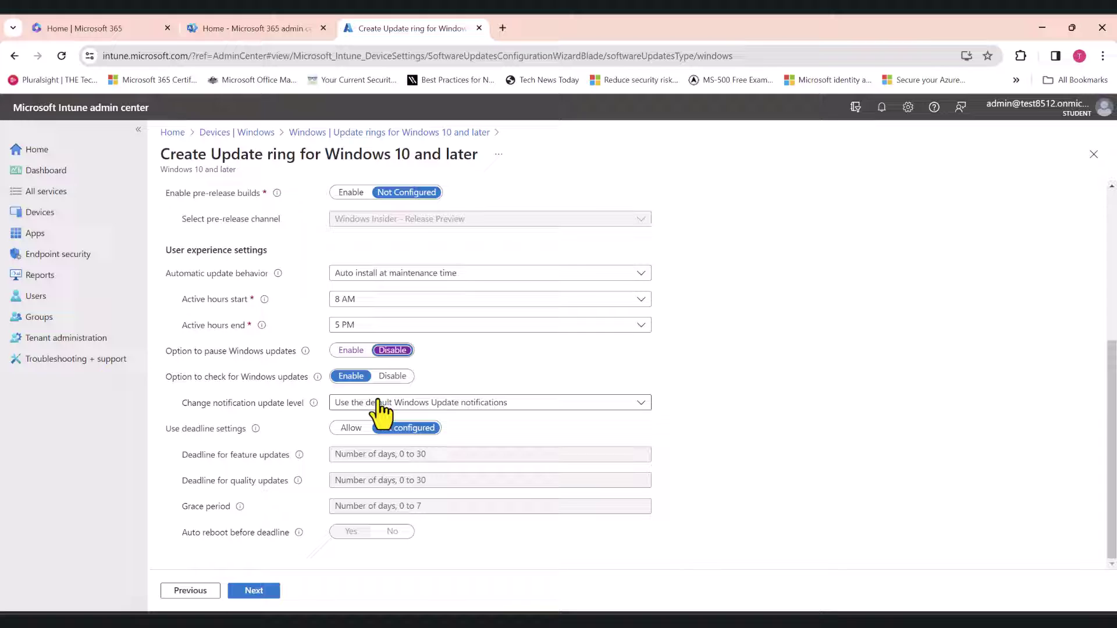
- Keep the default notification level, leave Use deadline settings Not configured, and continue to Assignments
left_click(455, 404)
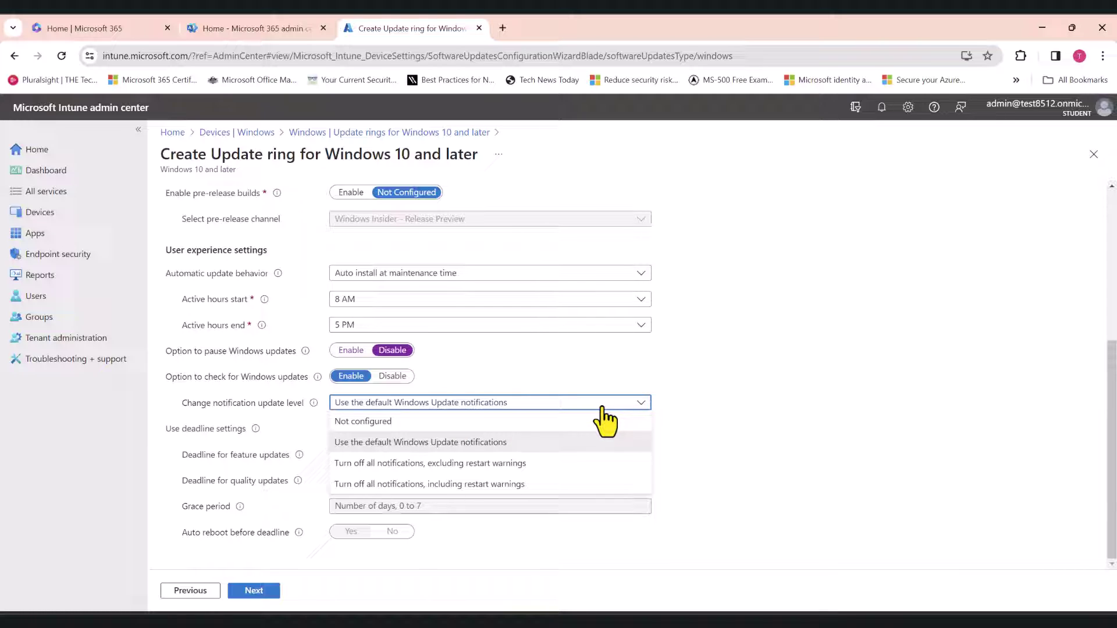
left_click(886, 353)
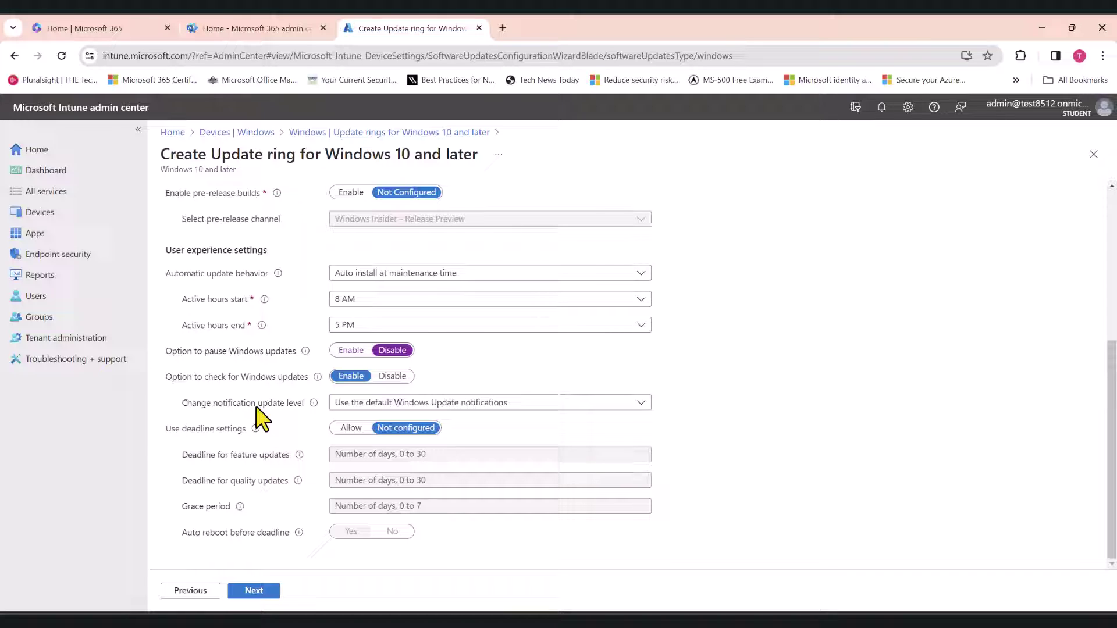
left_click(356, 428)
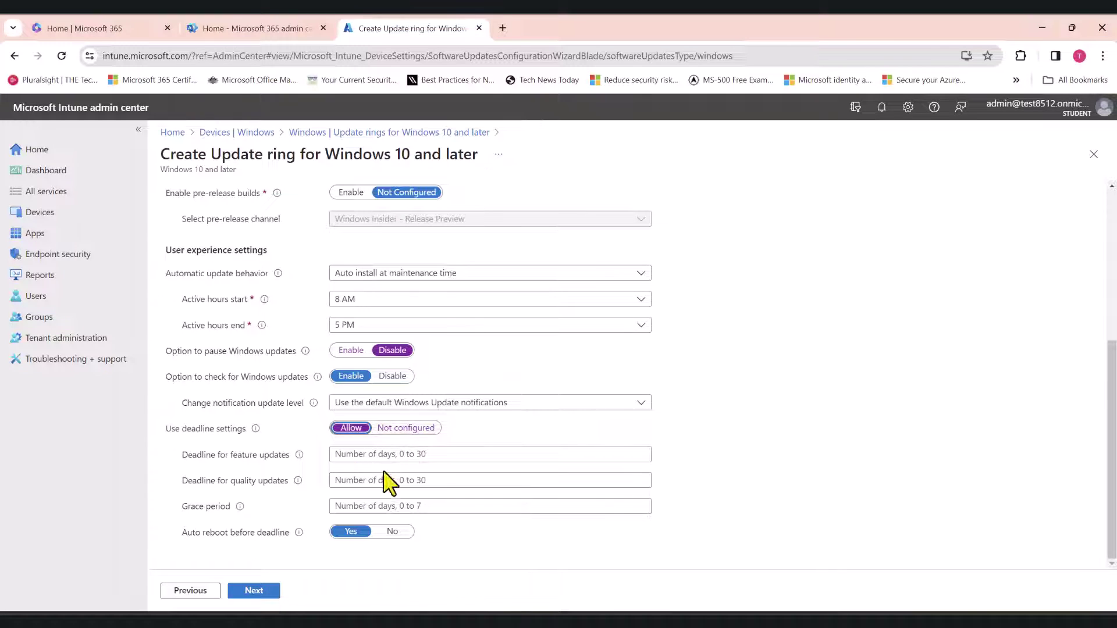
left_click(424, 431)
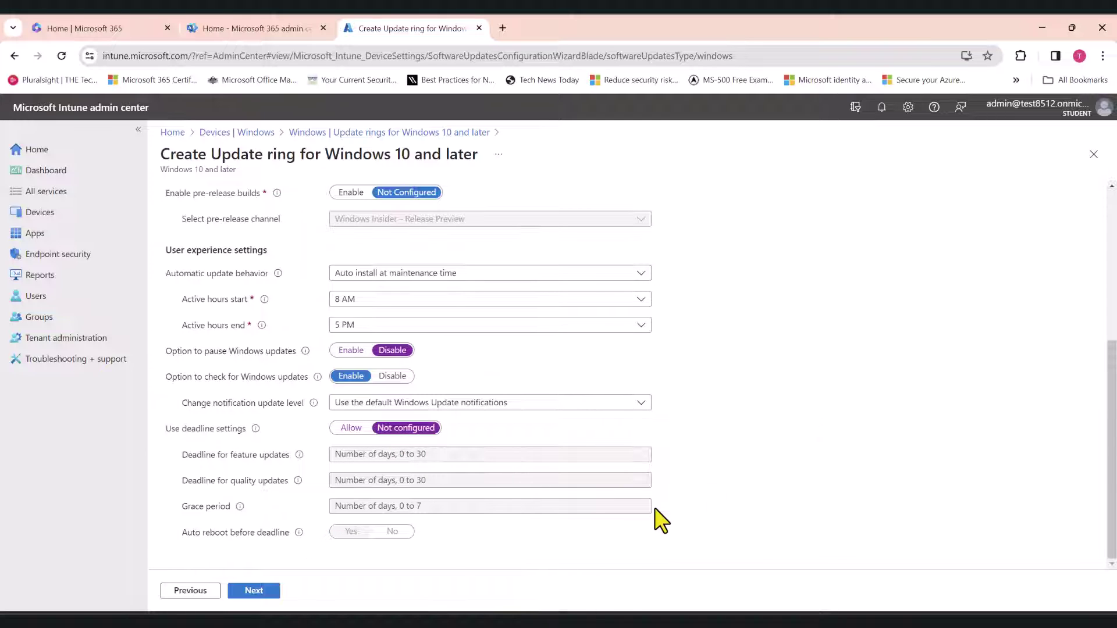
left_click(254, 591)
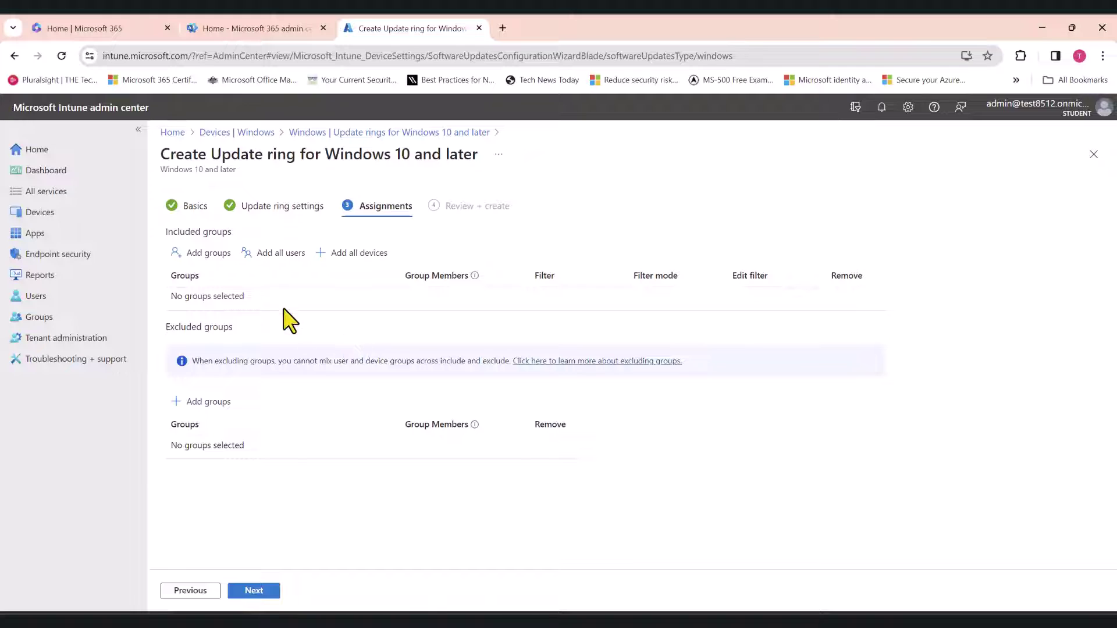
- Include the Windows Updates Test Group in the assignments and continue to Review + create
left_click(212, 254)
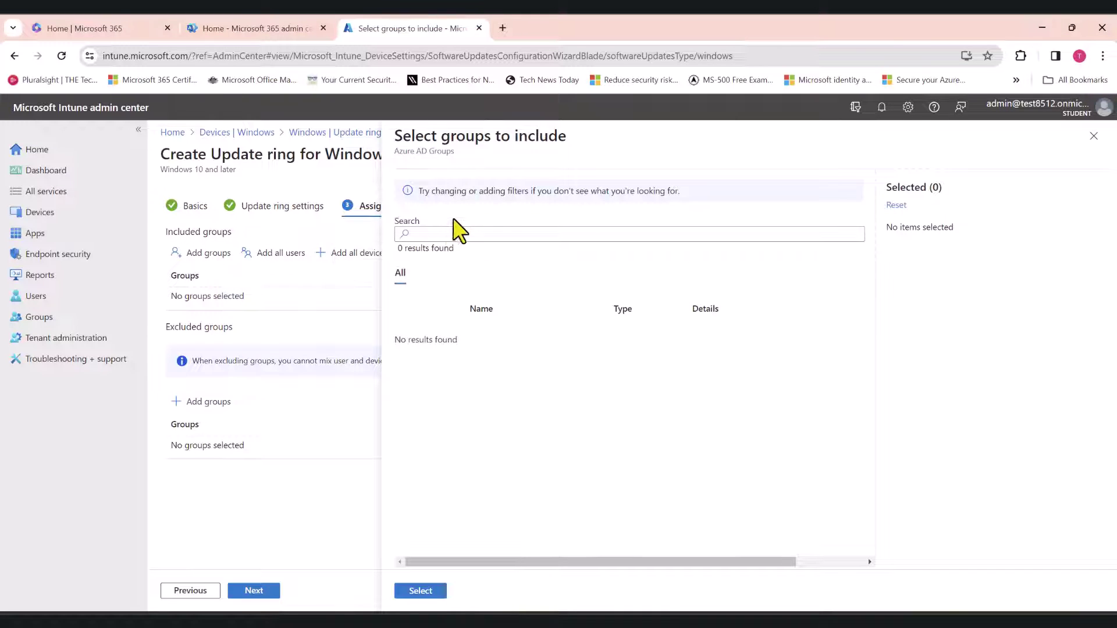
left_click(434, 235)
type("Window")
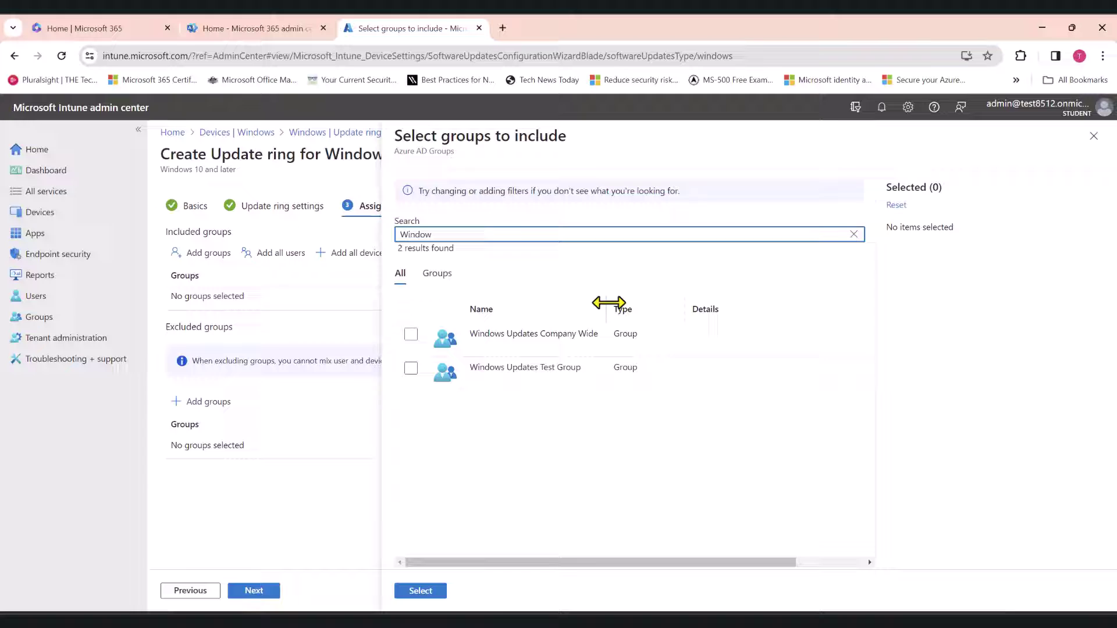
left_click_drag(608, 302, 660, 294)
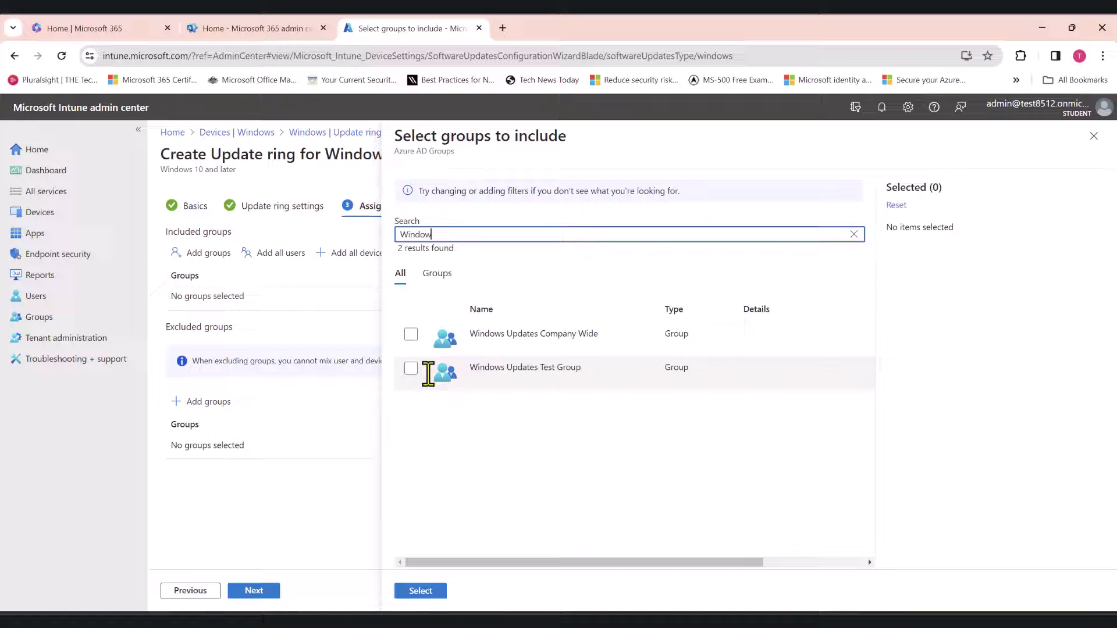
left_click(410, 368)
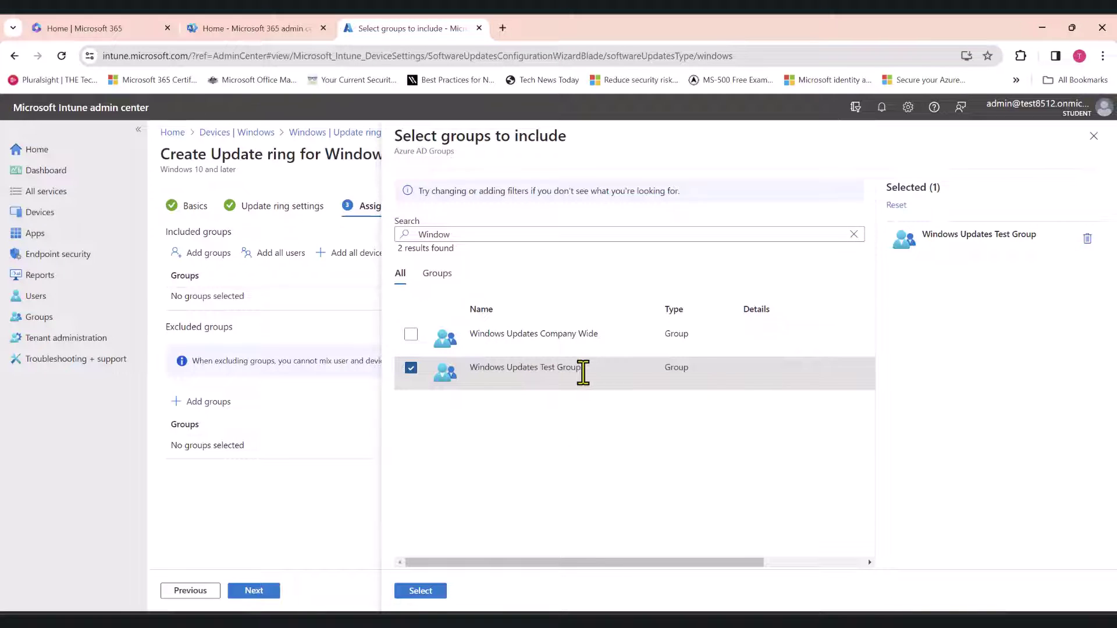
left_click(421, 591)
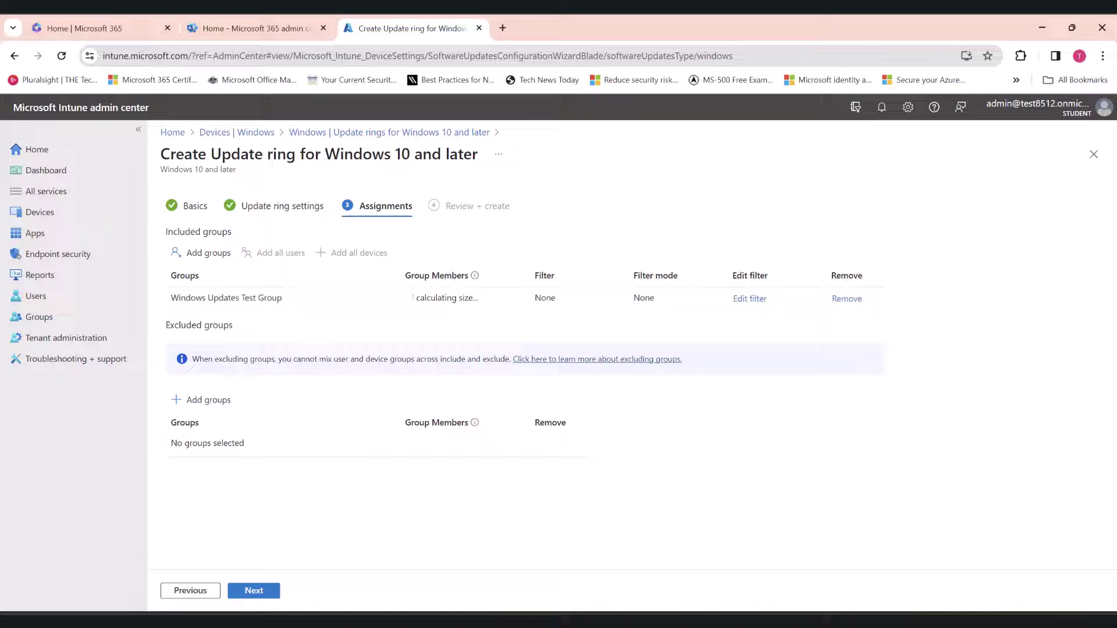
left_click(253, 591)
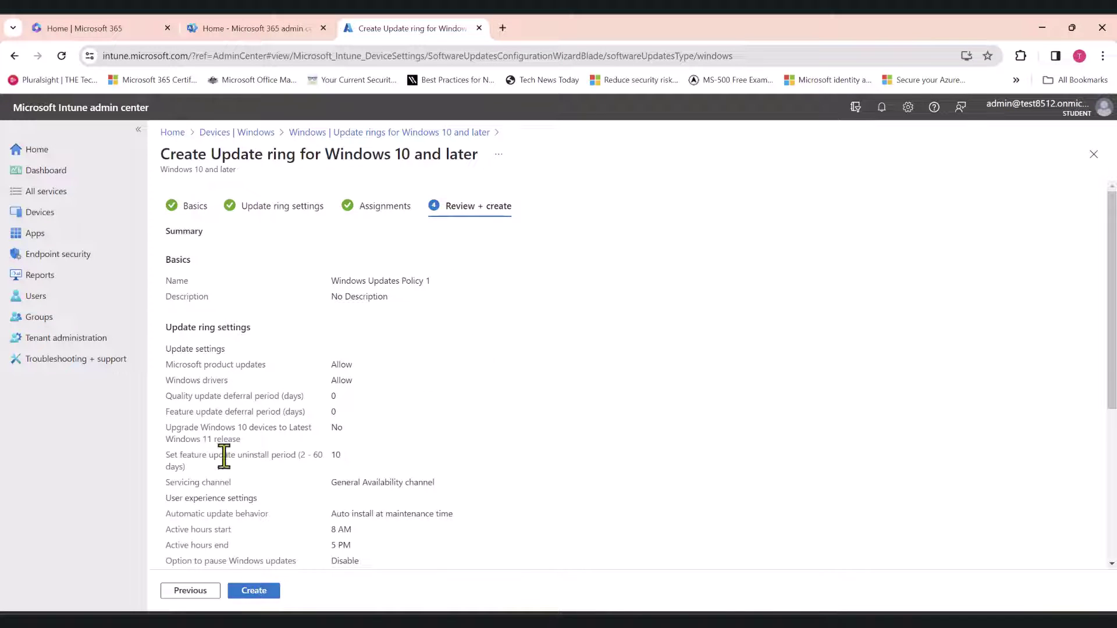
- Review the Windows Updates Policy 1 summary and create the update ring
scroll(390, 420, "down", 2)
scroll(407, 395, "up", 2)
scroll(379, 372, "down", 5)
scroll(345, 350, "up", 4)
scroll(431, 355, "down", 2)
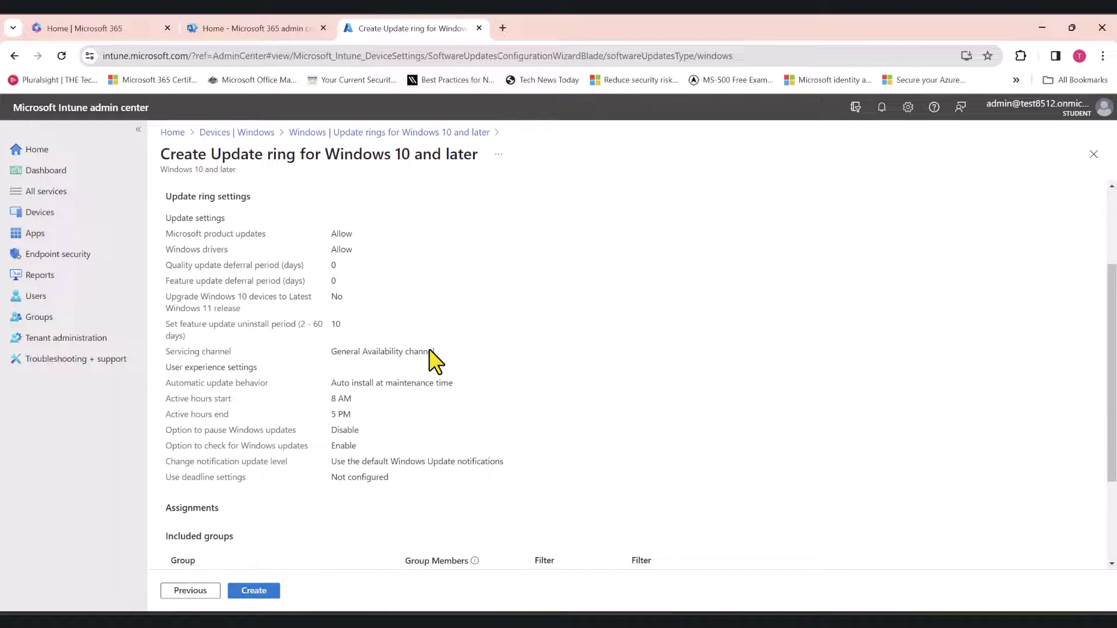
scroll(402, 367, "down", 2)
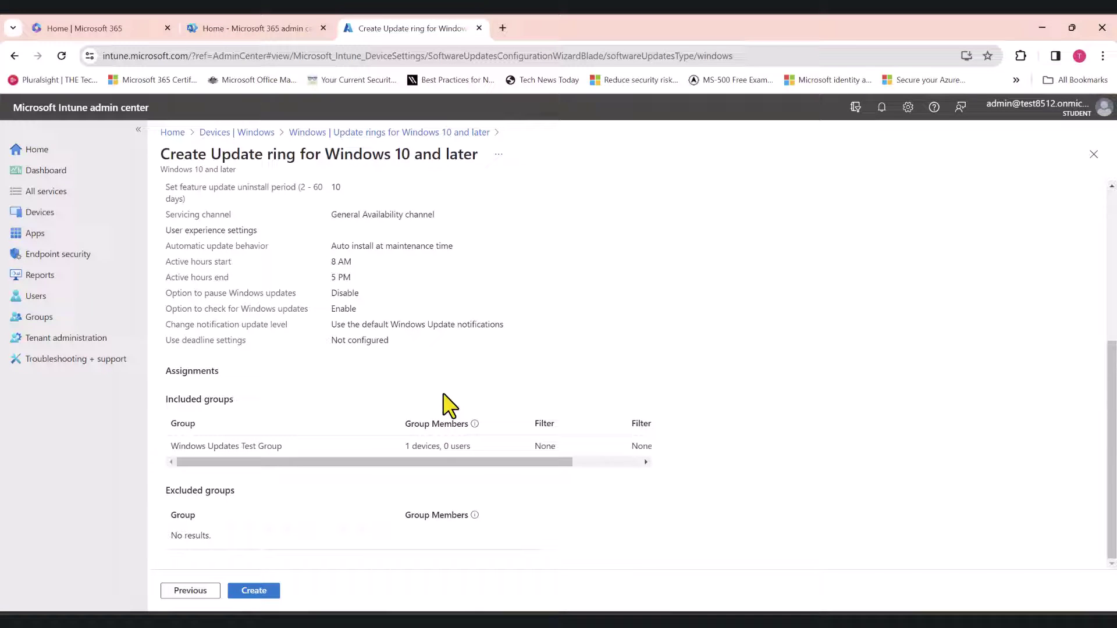
left_click(254, 591)
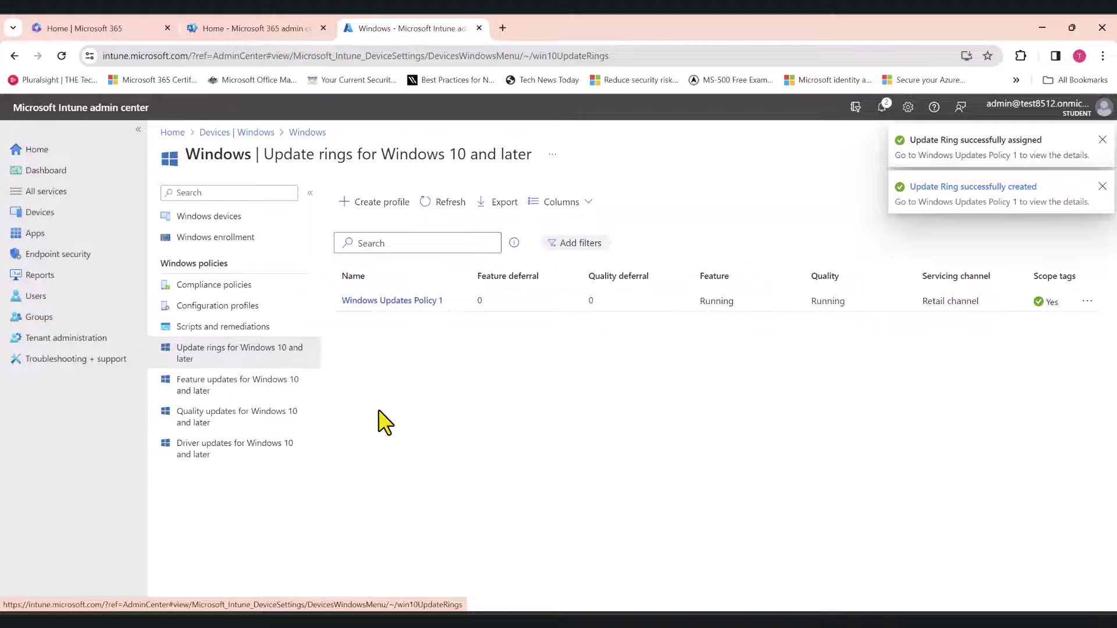
- Create another update ring profile and name it 'Windows Updates - Policy 2'
left_click(389, 213)
left_click(359, 233)
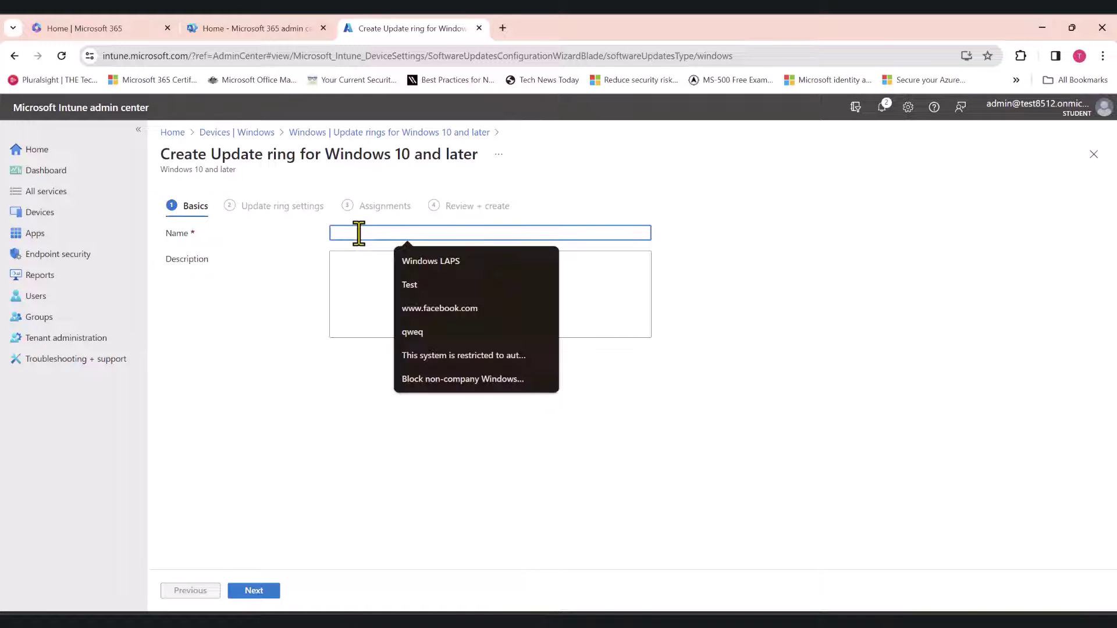
type("Window")
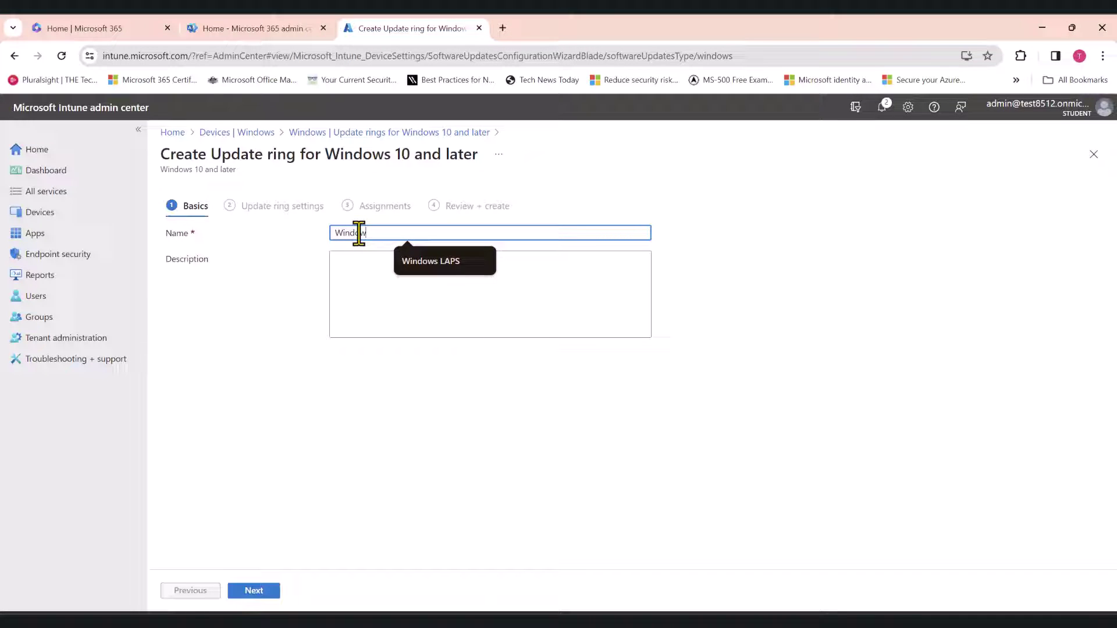
type("s Updates - ")
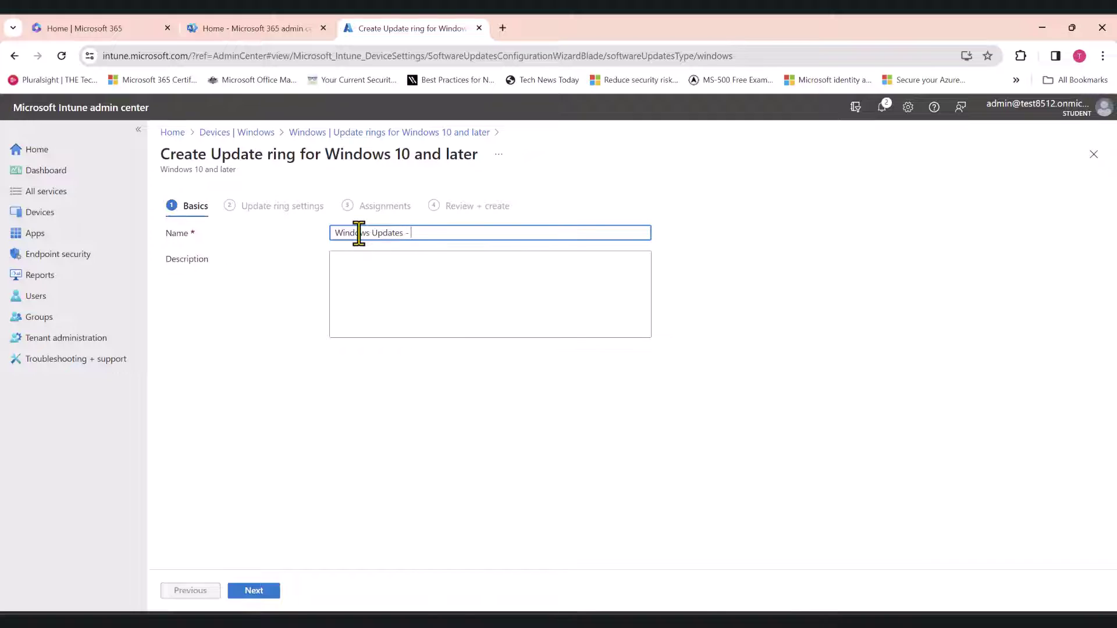
type("Policy 2")
- On Update ring settings, enter 3 days for both quality and feature update deferral periods
left_click(263, 590)
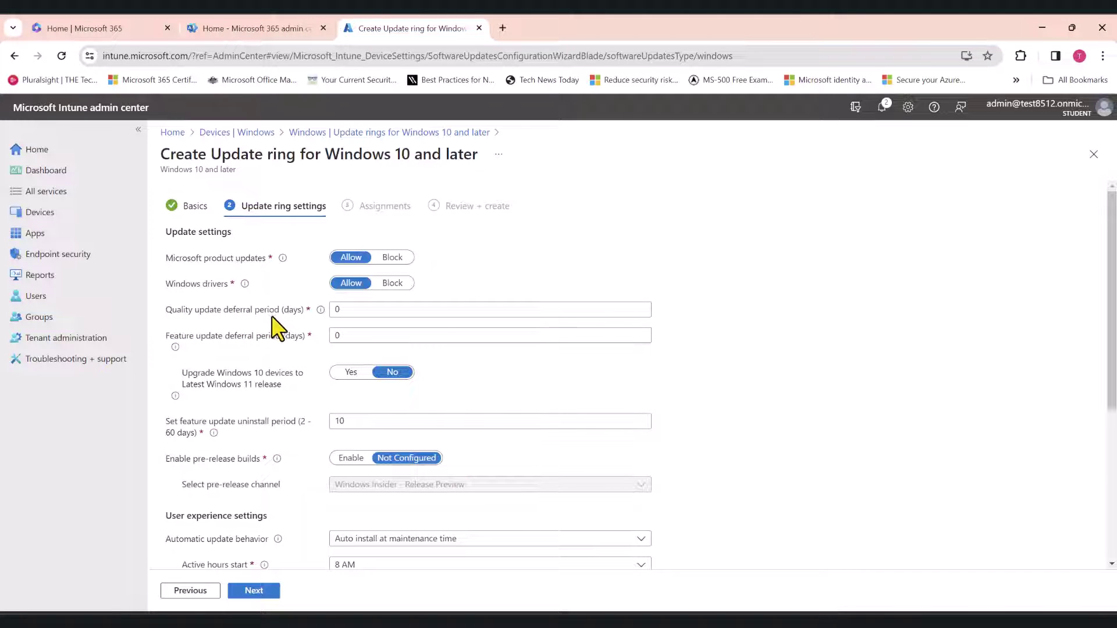
left_click(367, 313)
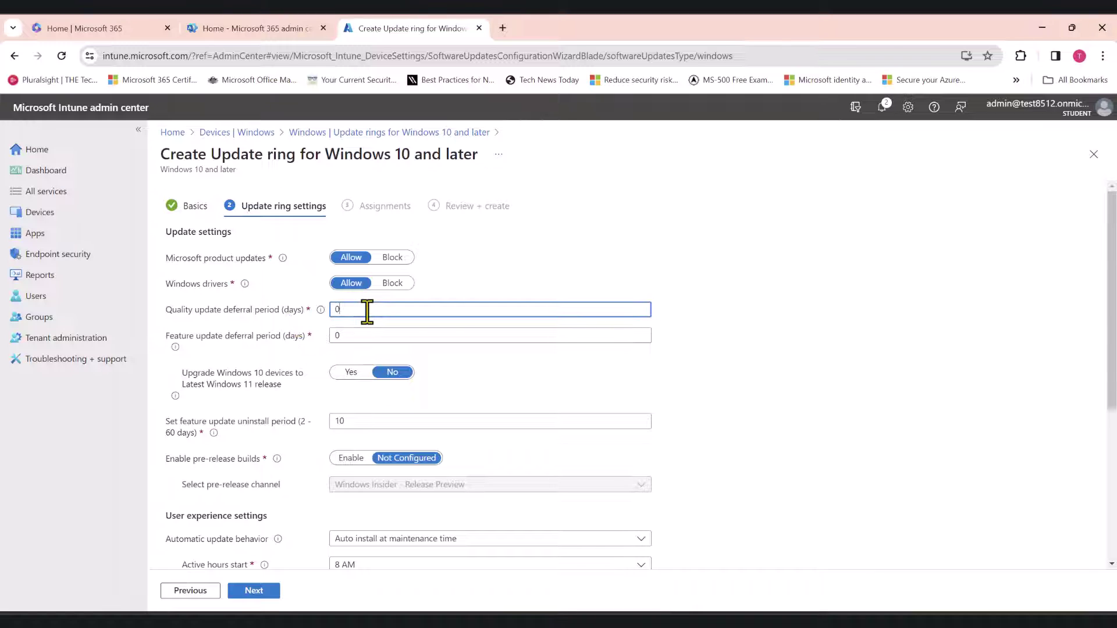
type("3")
left_click(361, 335)
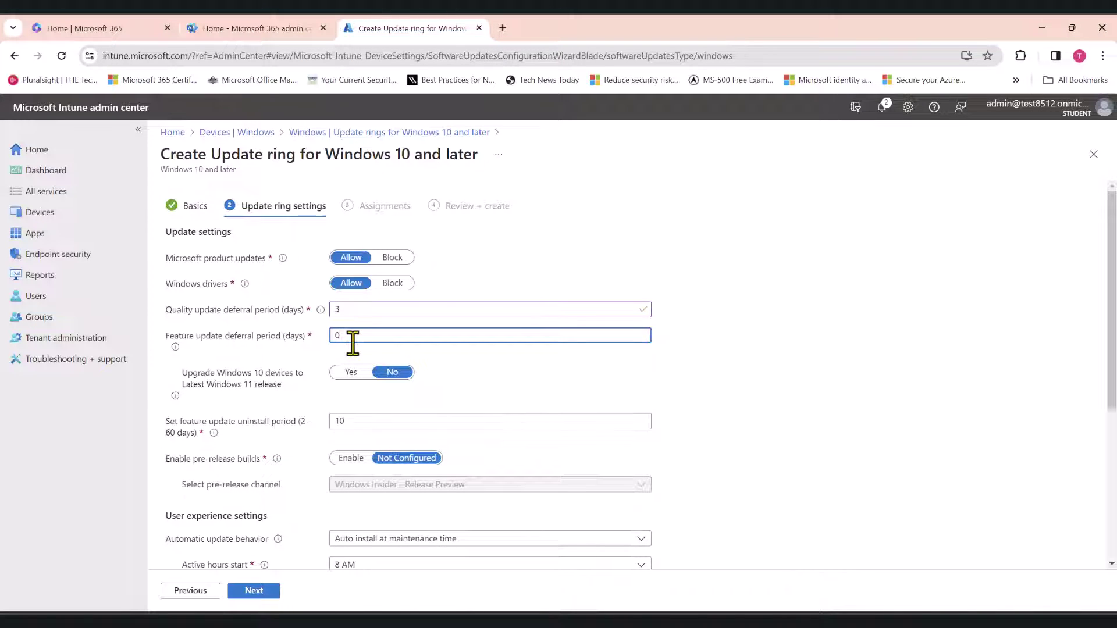
key("BackSpace")
type("3")
left_click(846, 366)
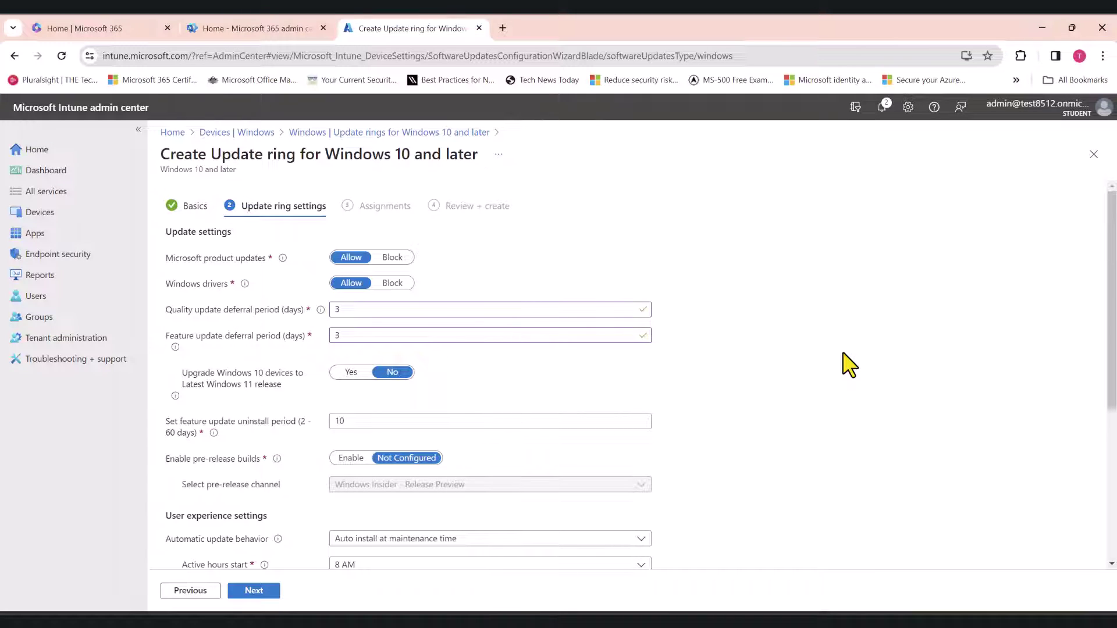
- Scroll through the remaining update ring settings, leaving them at their defaults
scroll(737, 341, "down", 3)
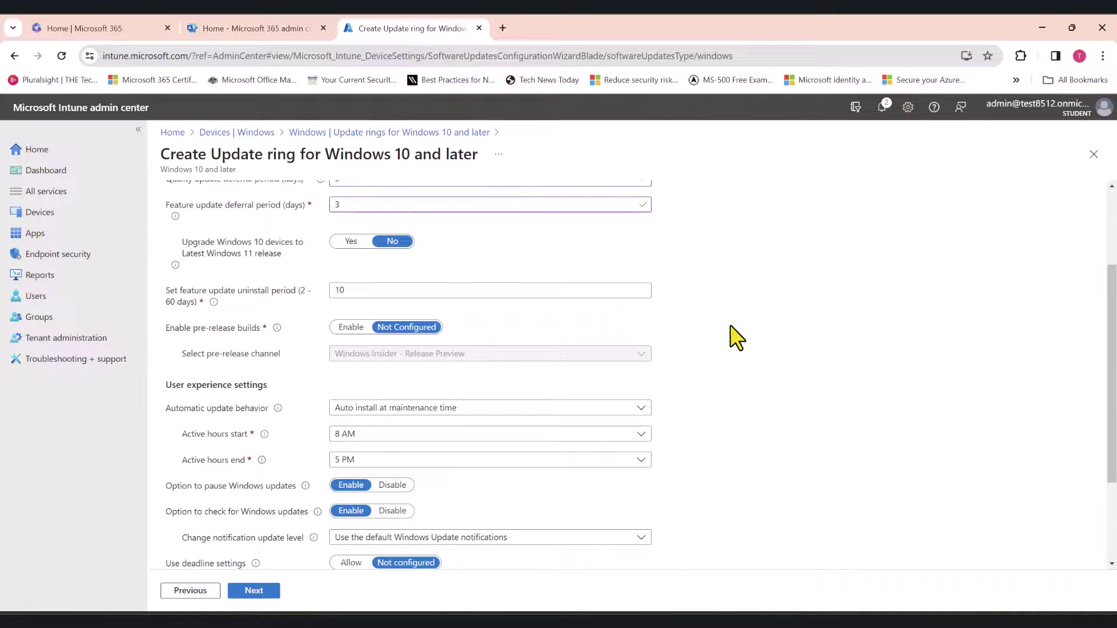
scroll(565, 292, "down", 3)
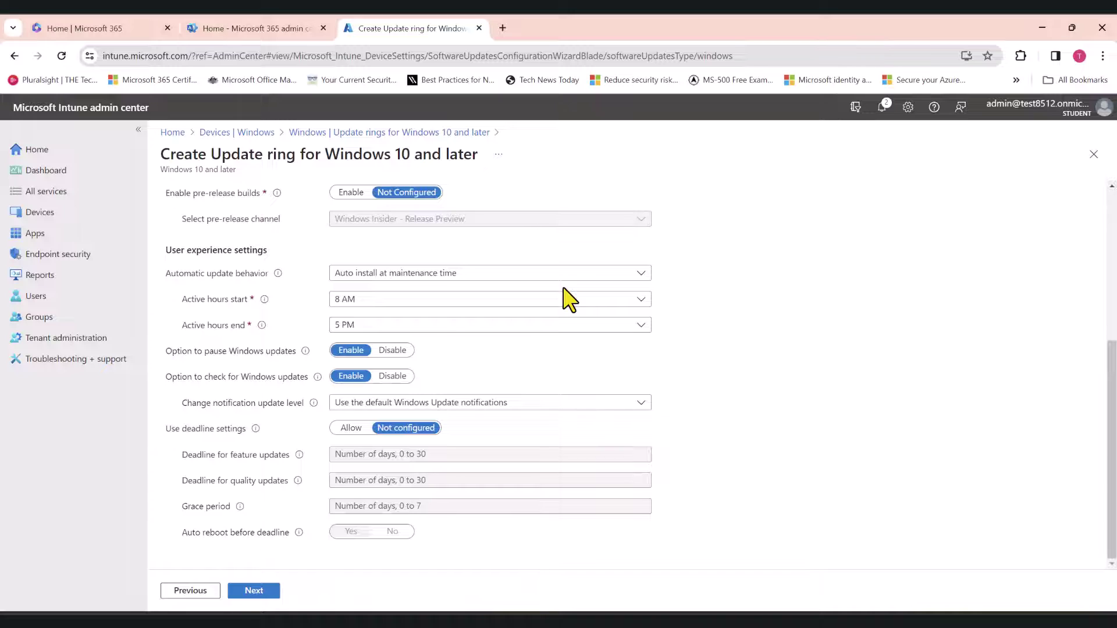
- Include the Windows Updates Company Wide group in the update ring's assignments
left_click(257, 592)
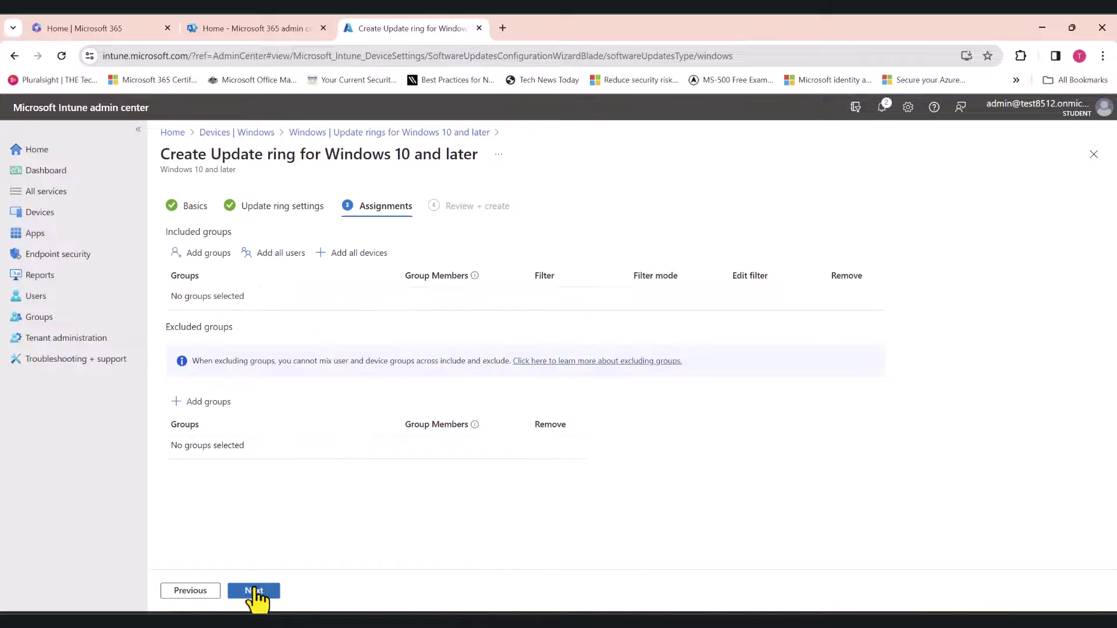
left_click(205, 253)
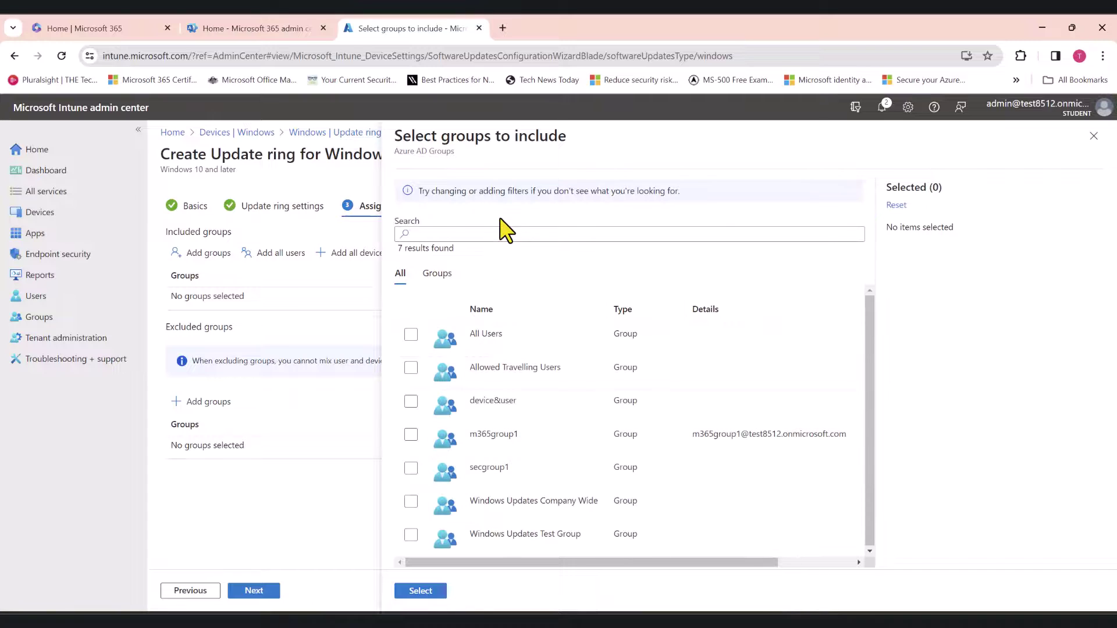
left_click(466, 235)
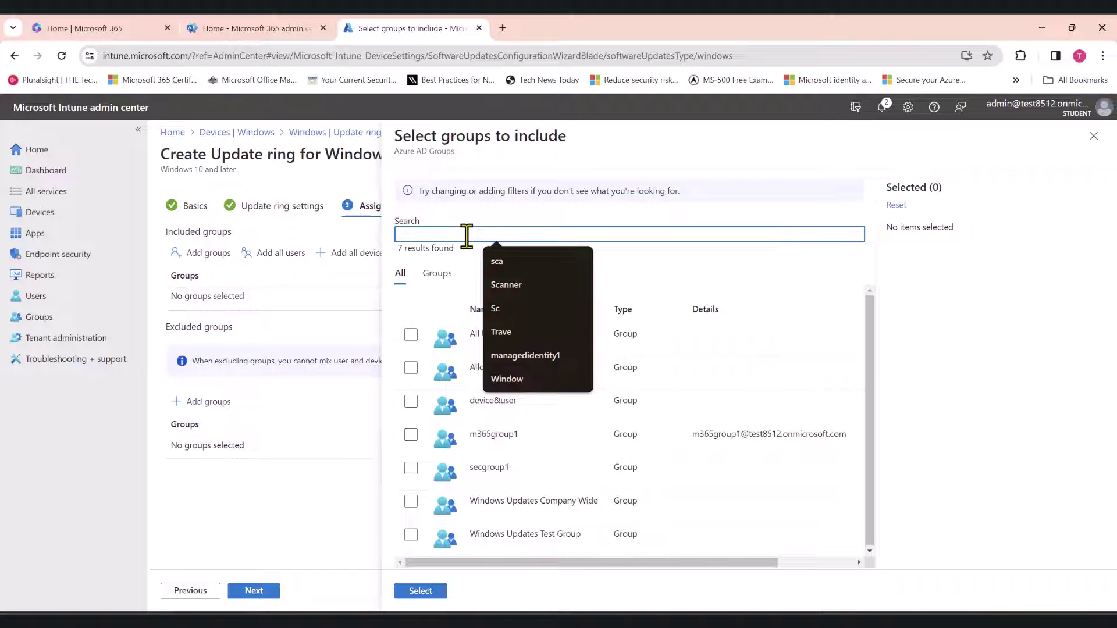
type("Window")
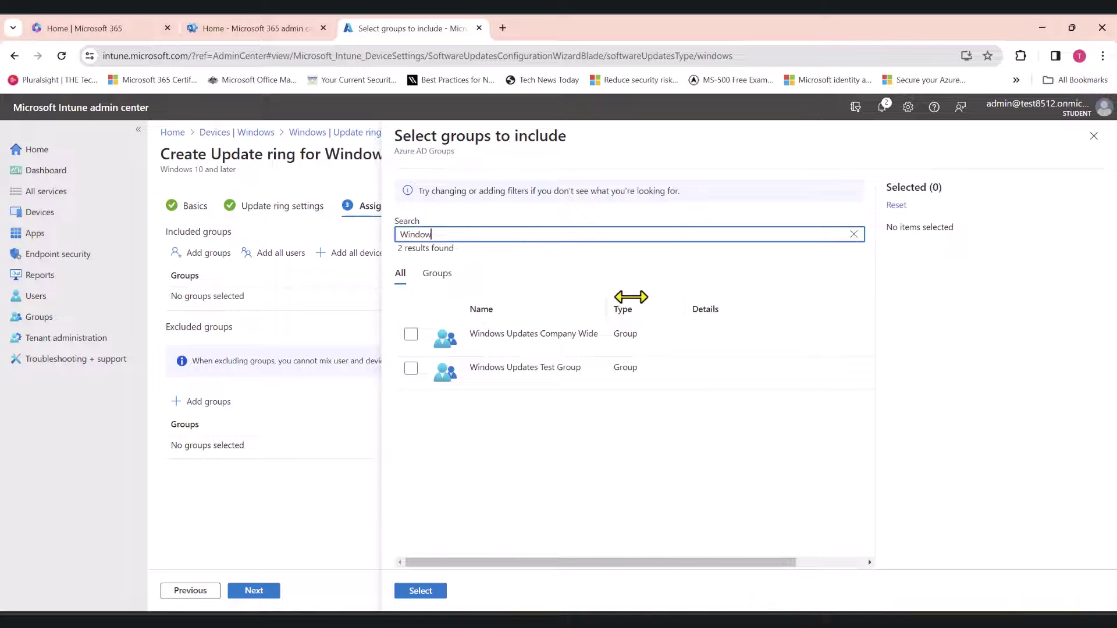
left_click_drag(630, 296, 676, 297)
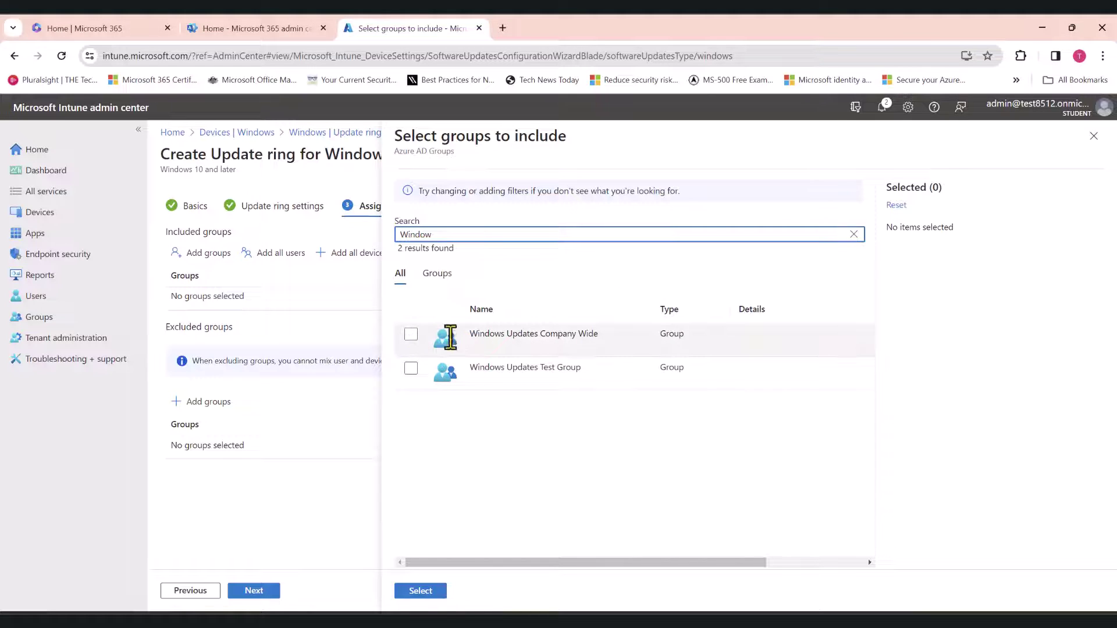
left_click(410, 336)
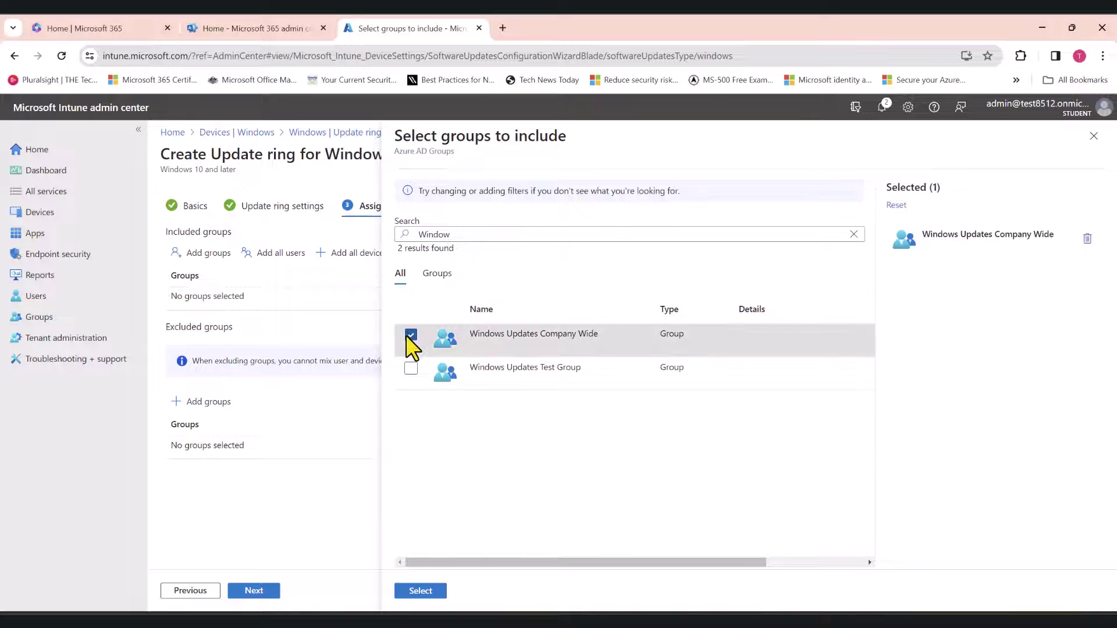
left_click(423, 591)
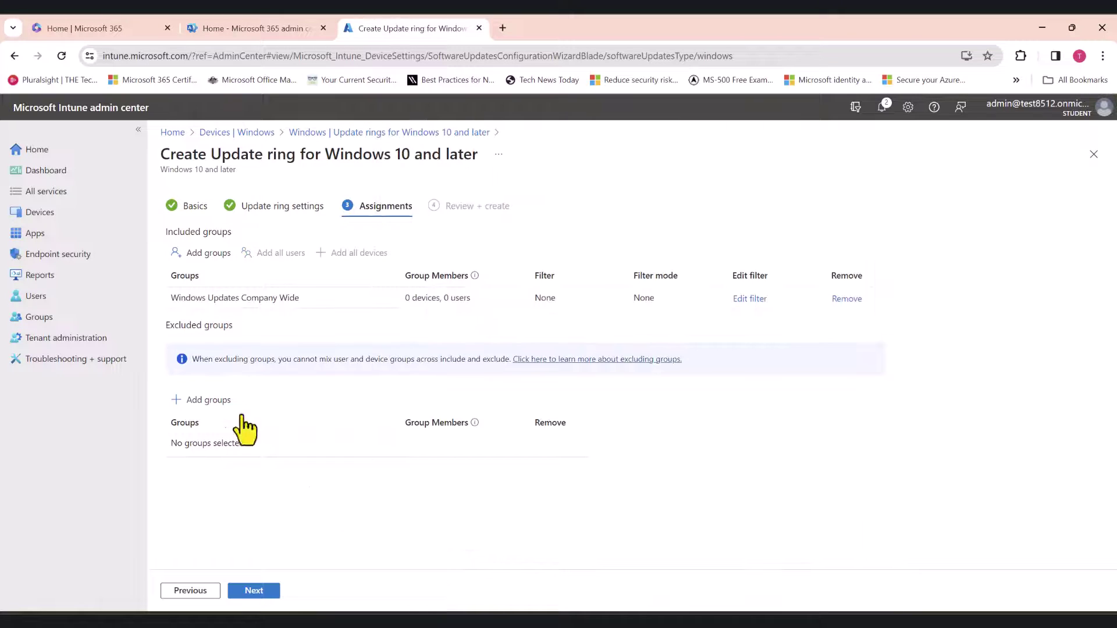
- Exclude Windows Updates Test Group from the assignments and continue to review
left_click(226, 401)
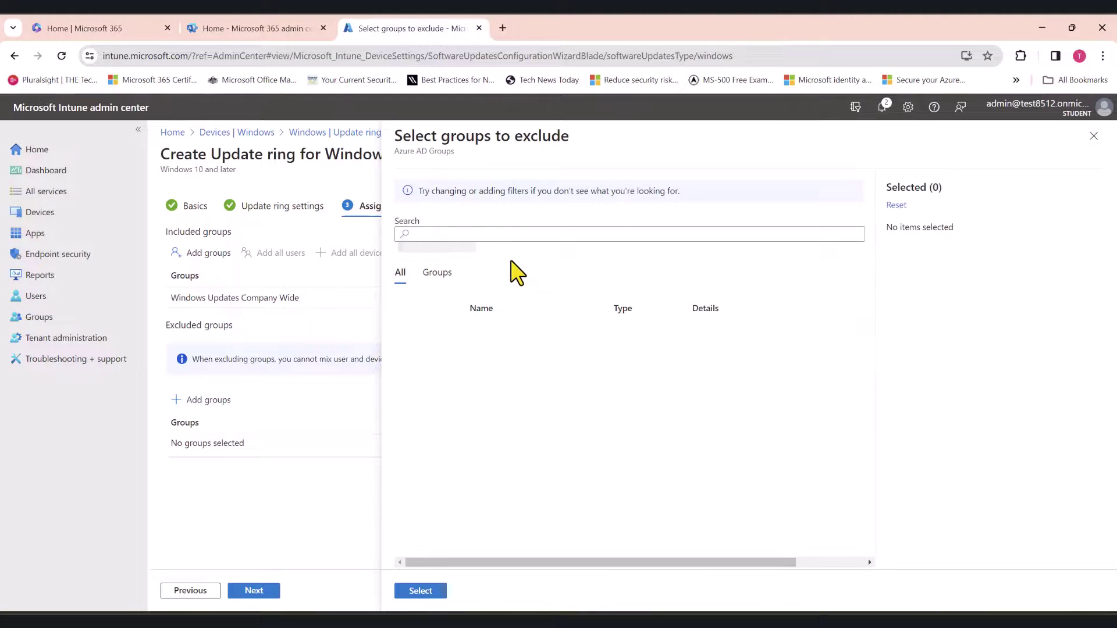
left_click(486, 234)
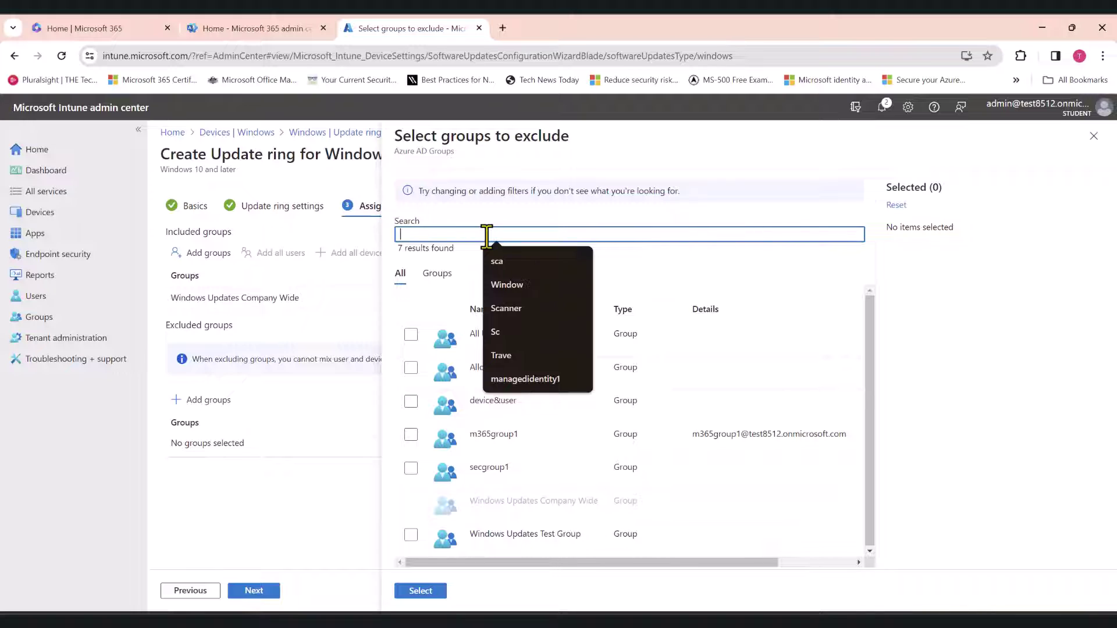
type("Windows")
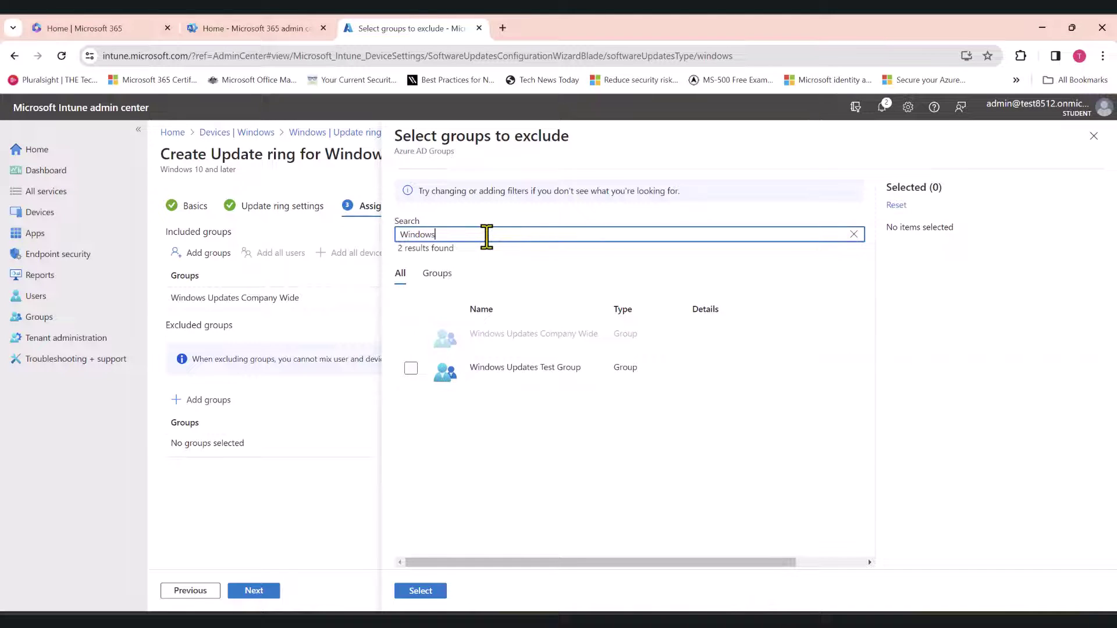
left_click(411, 369)
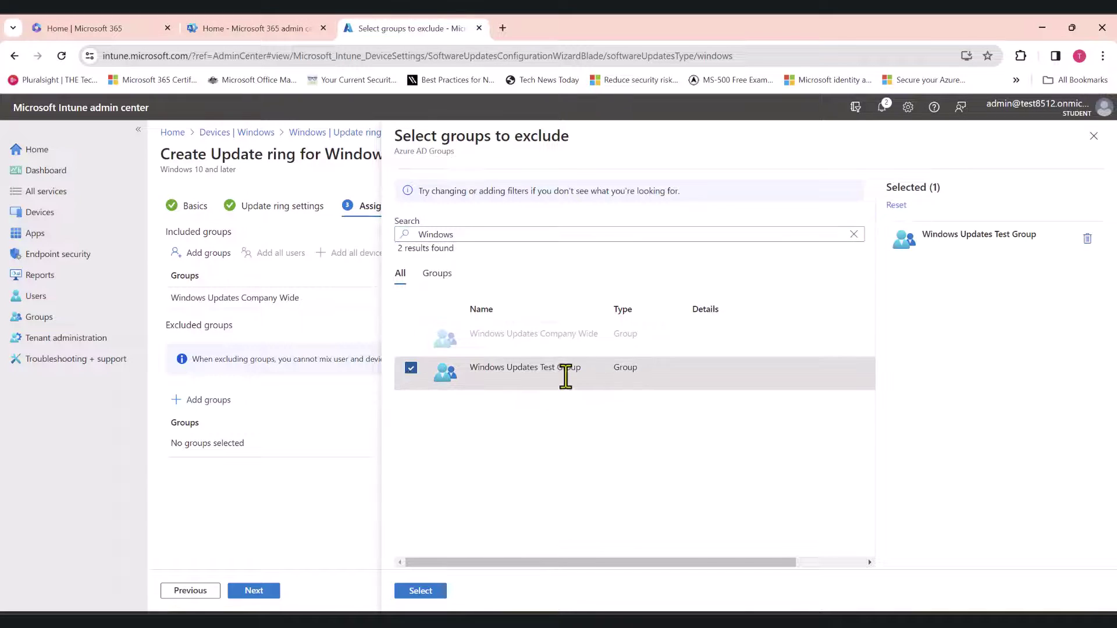
left_click(420, 591)
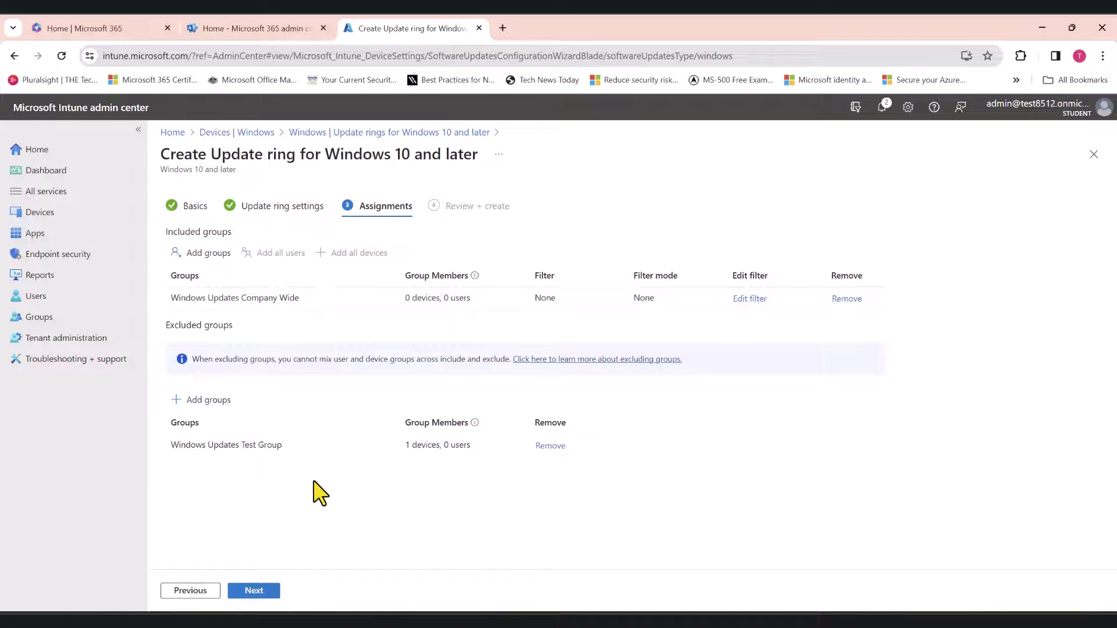
left_click(258, 592)
- Create the Policy 2 update ring and briefly view Windows Updates Policy 1's details
left_click(260, 592)
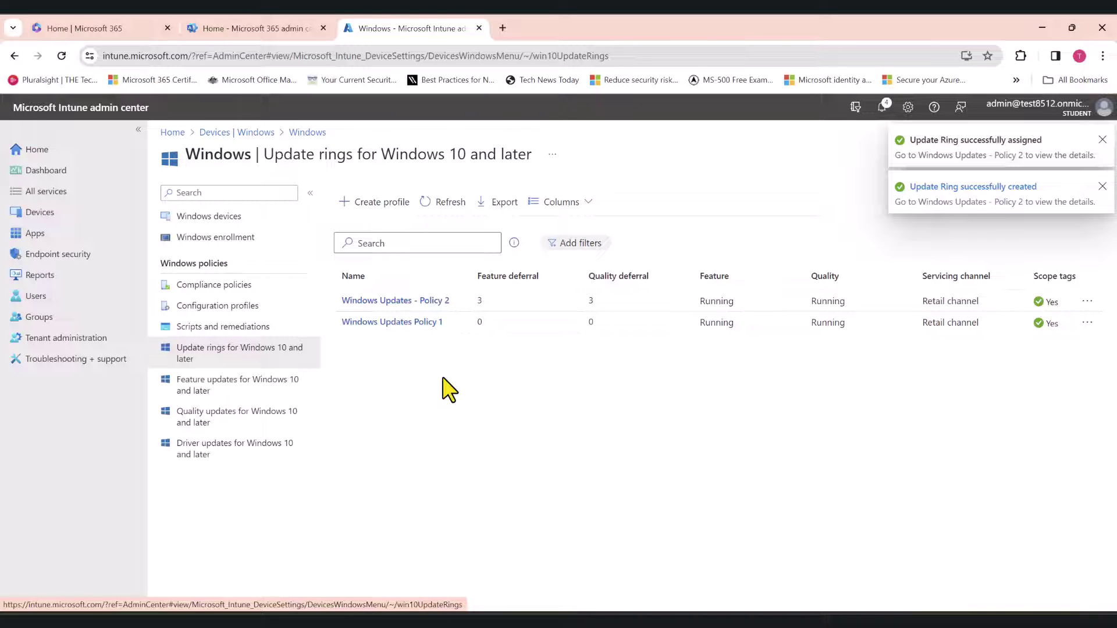
left_click(407, 323)
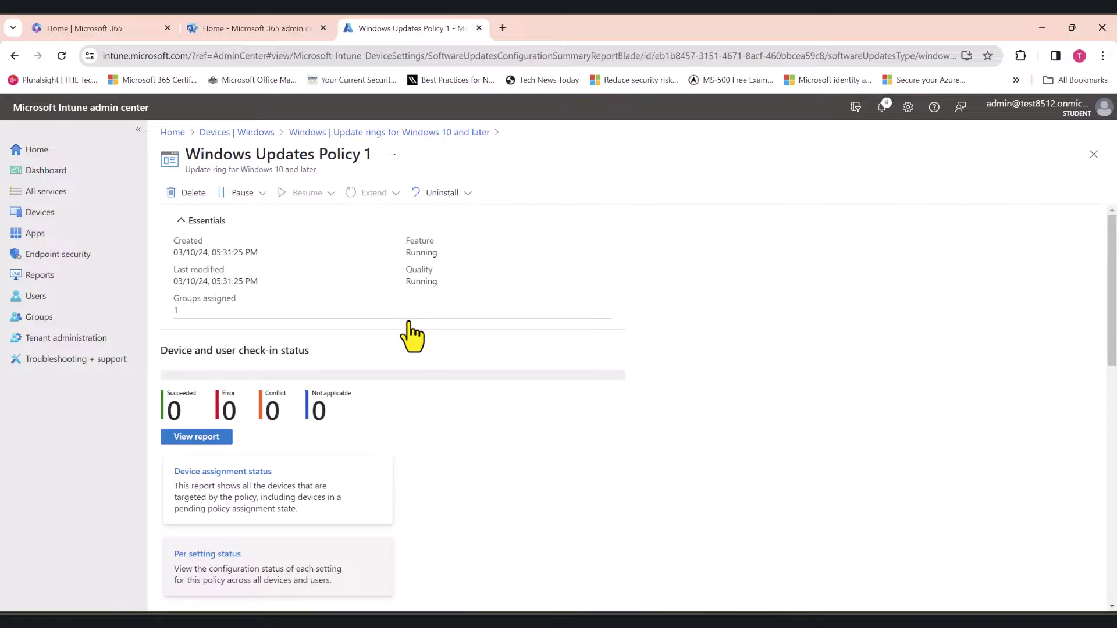
scroll(414, 333, "down", 10)
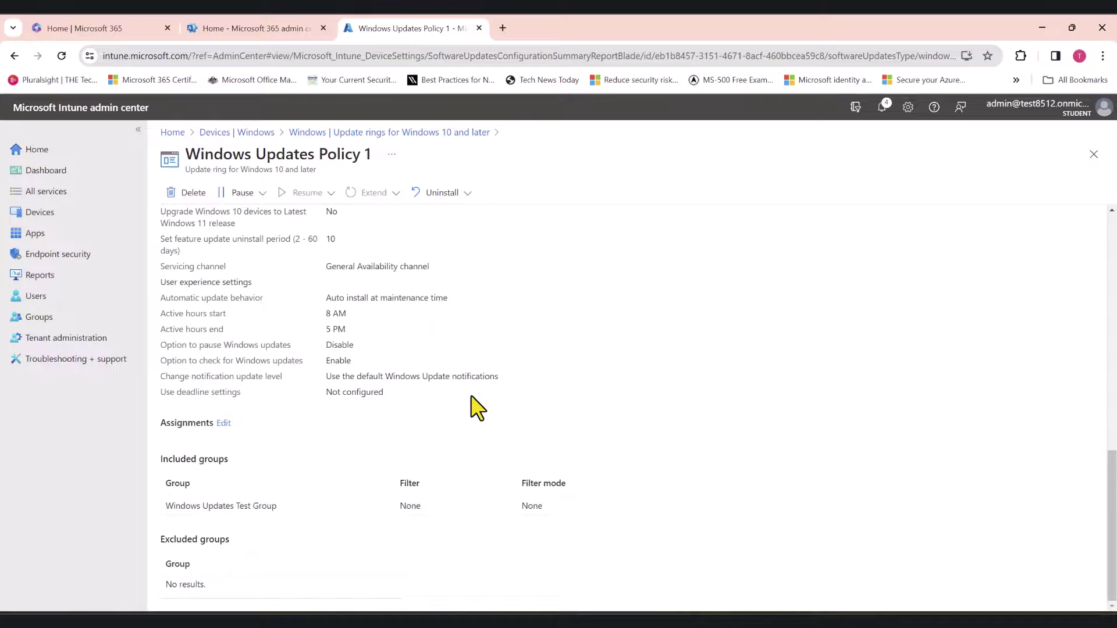
scroll(474, 406, "up", 10)
left_click(437, 133)
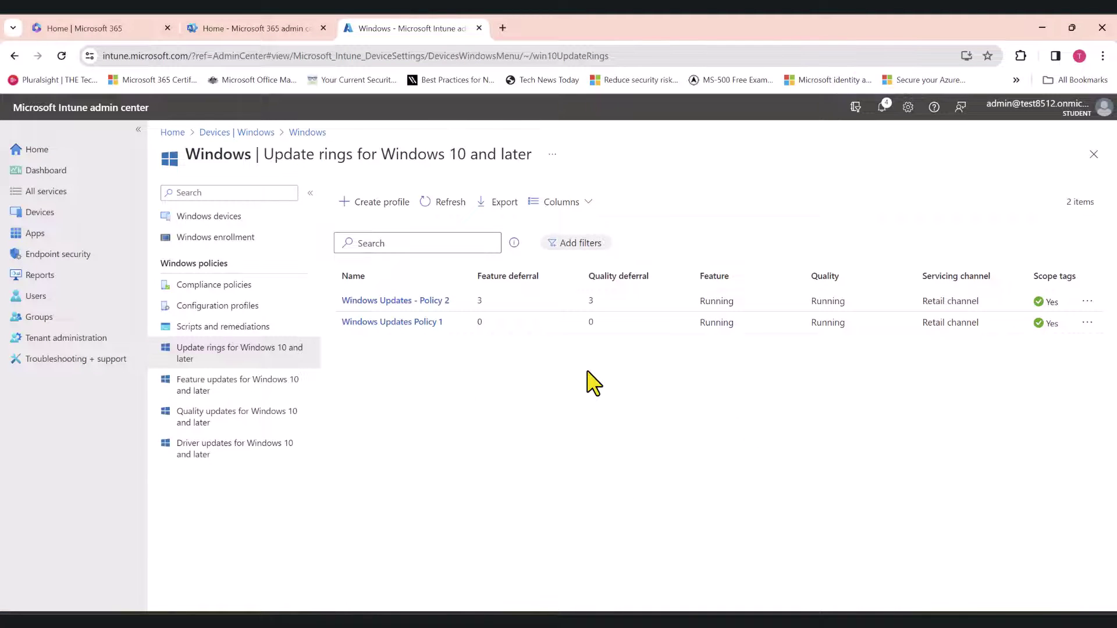
- Reopen Windows Updates Policy 1 and confirm its 0-day quality and feature deferrals
left_click(413, 321)
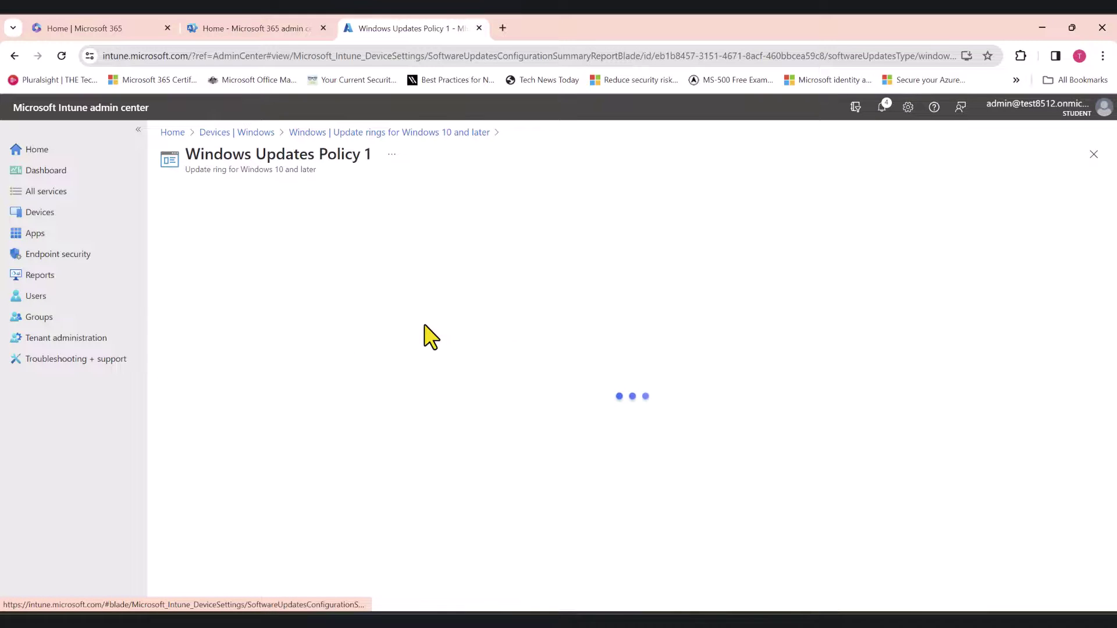
scroll(328, 365, "down", 9)
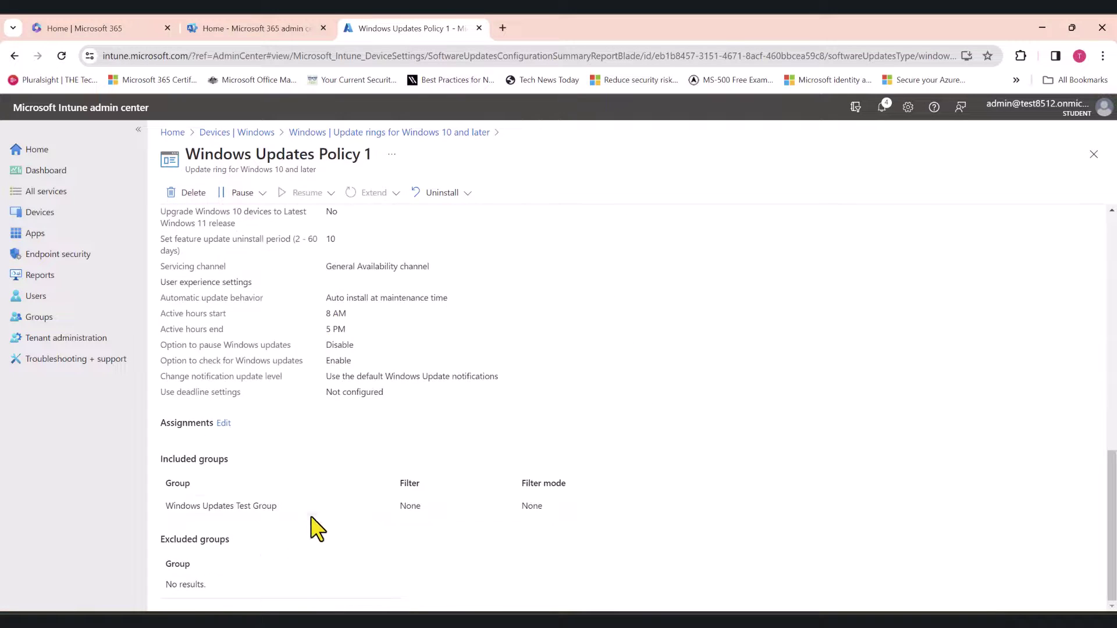
scroll(411, 236, "up", 10)
scroll(411, 349, "down", 5)
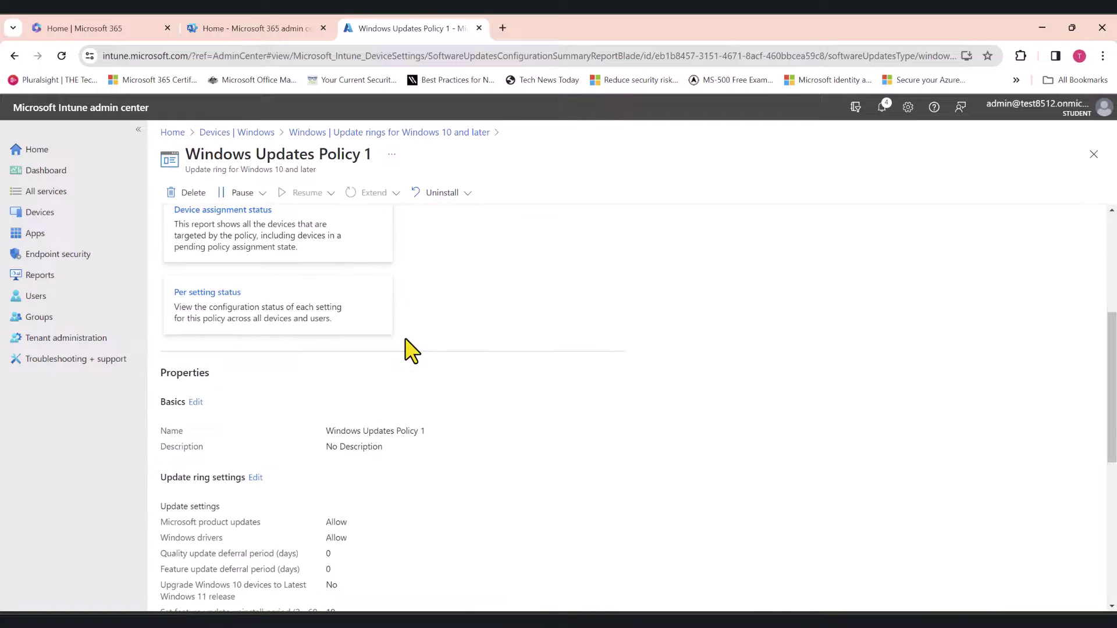
scroll(297, 425, "down", 3)
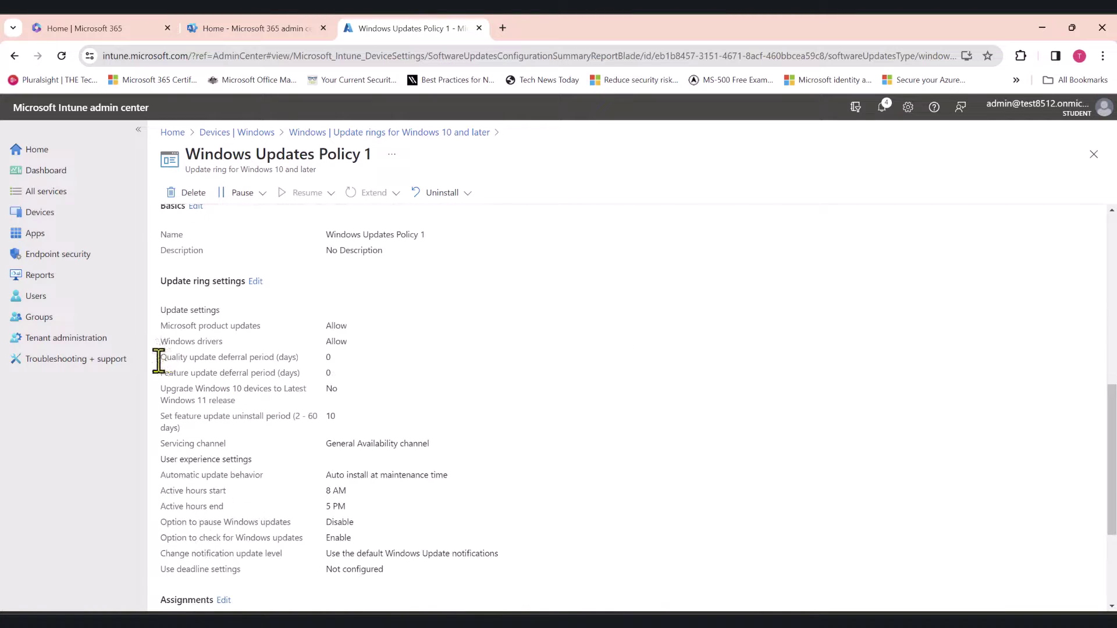
left_click_drag(157, 357, 338, 377)
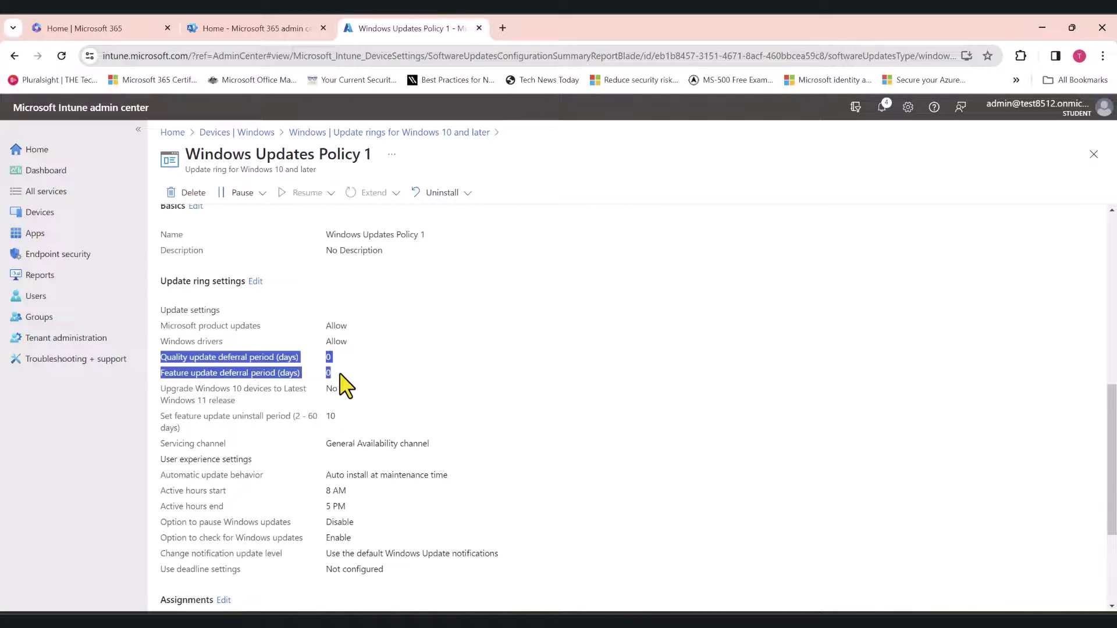
left_click(350, 368)
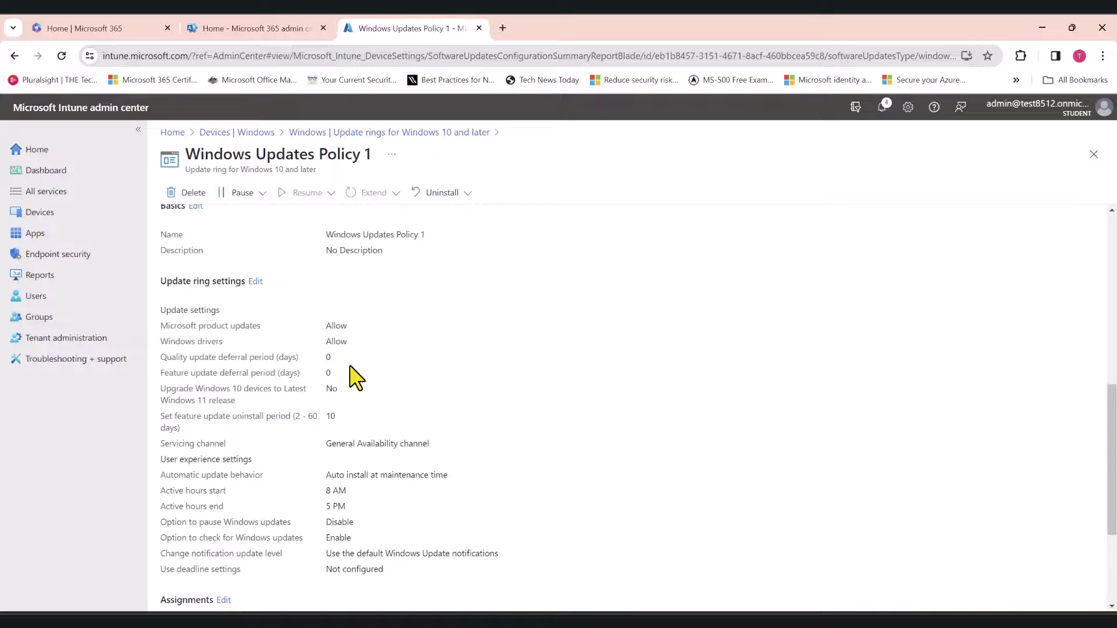
- Check Windows Updates - Policy 2 shows 3-day deferrals and excludes the test group
left_click(432, 133)
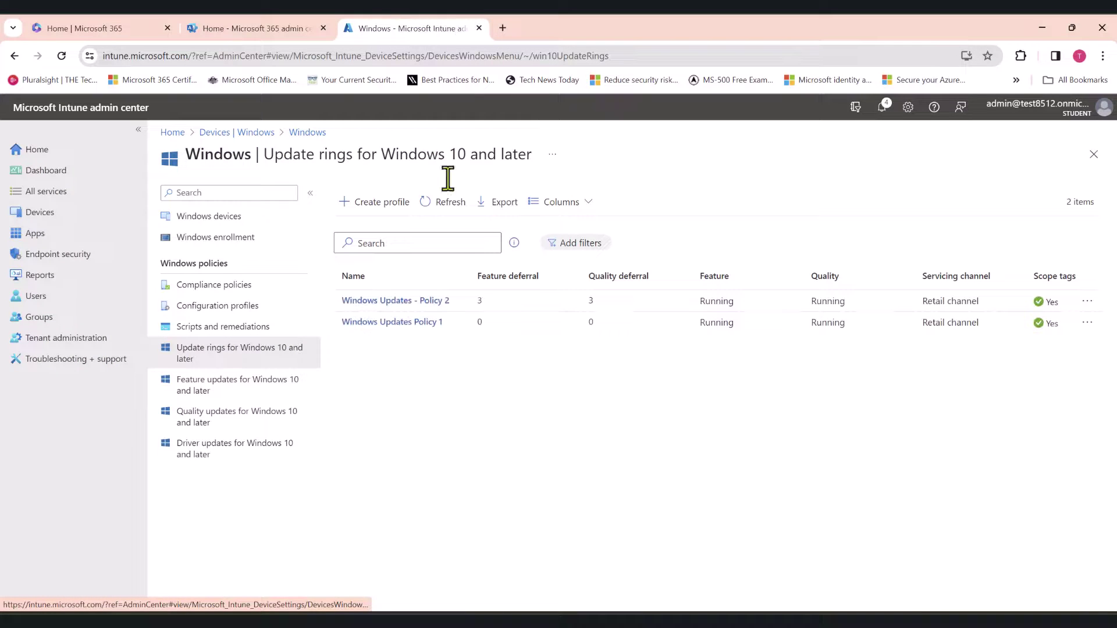
left_click(409, 301)
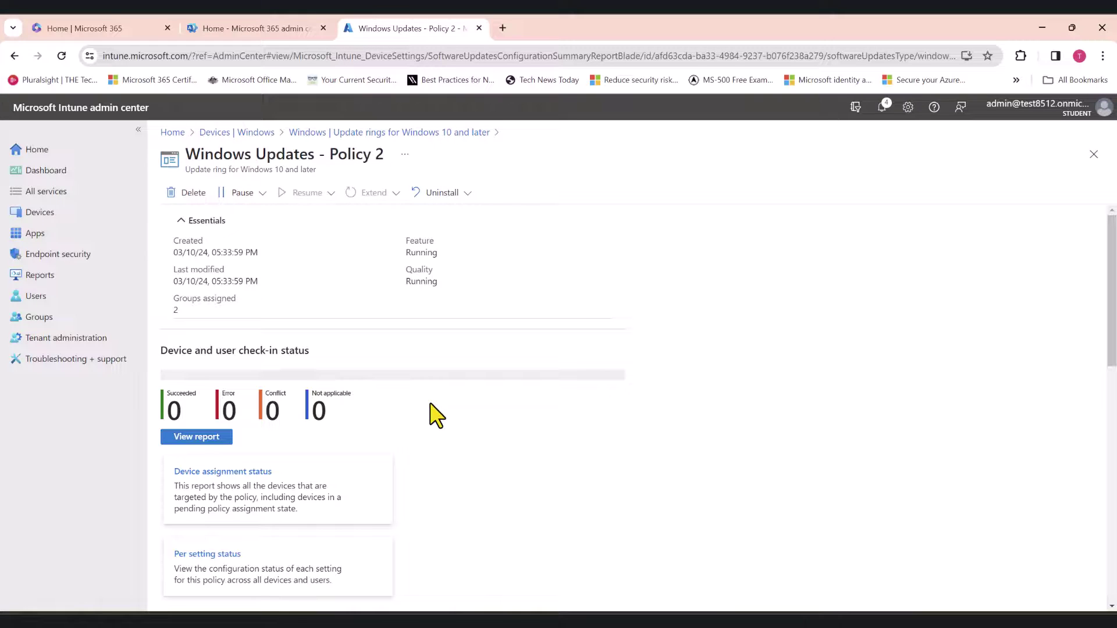
scroll(431, 404, "down", 5)
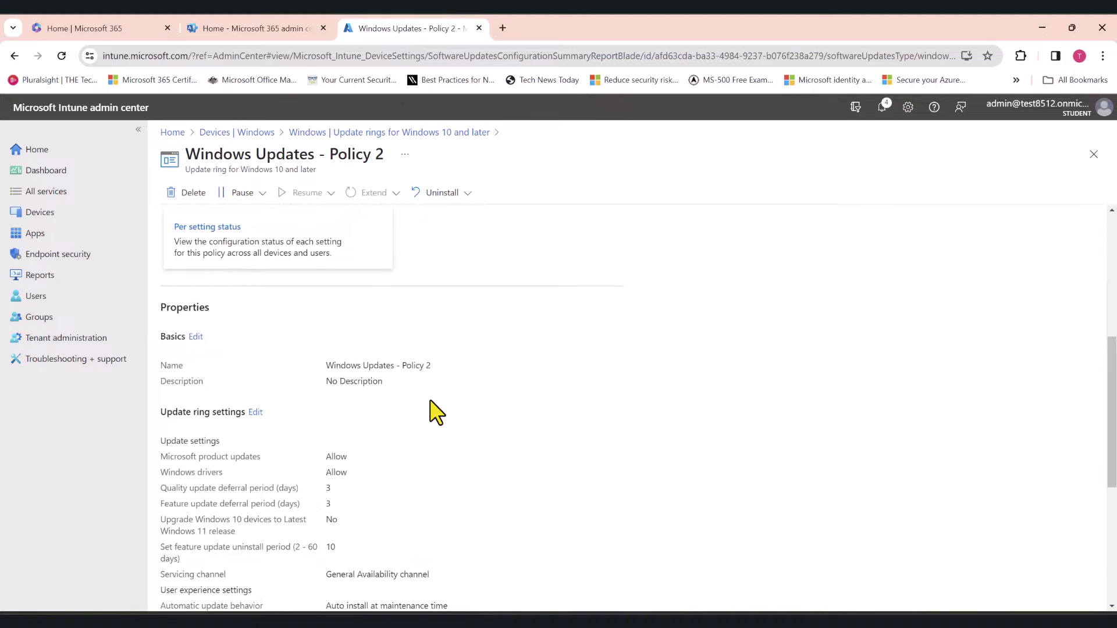
scroll(436, 412, "down", 2)
left_click_drag(167, 356, 354, 383)
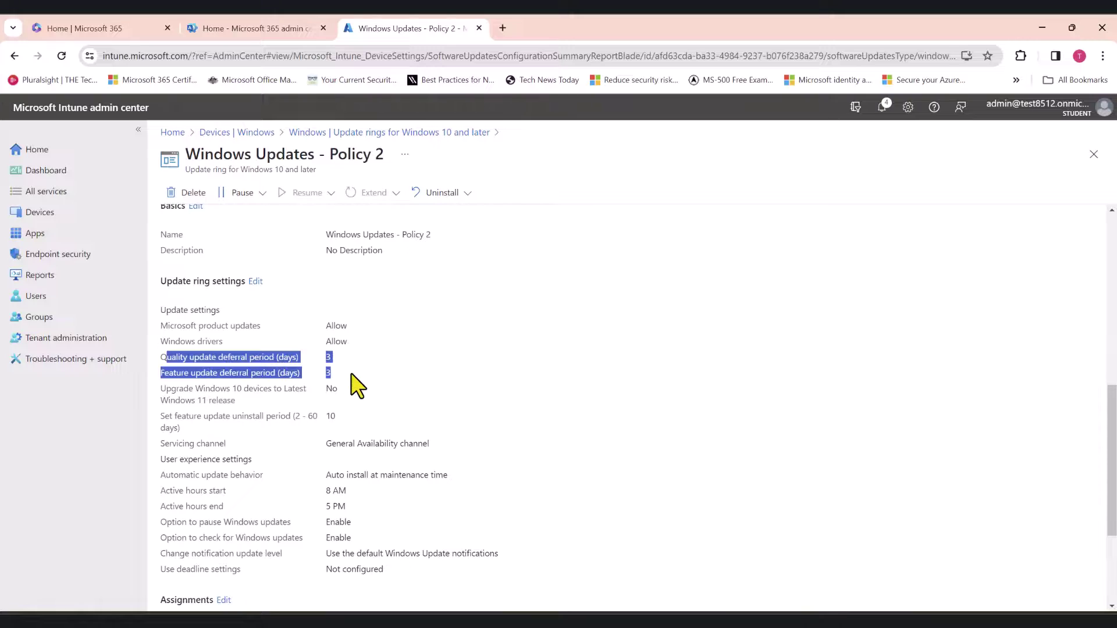
left_click(340, 357)
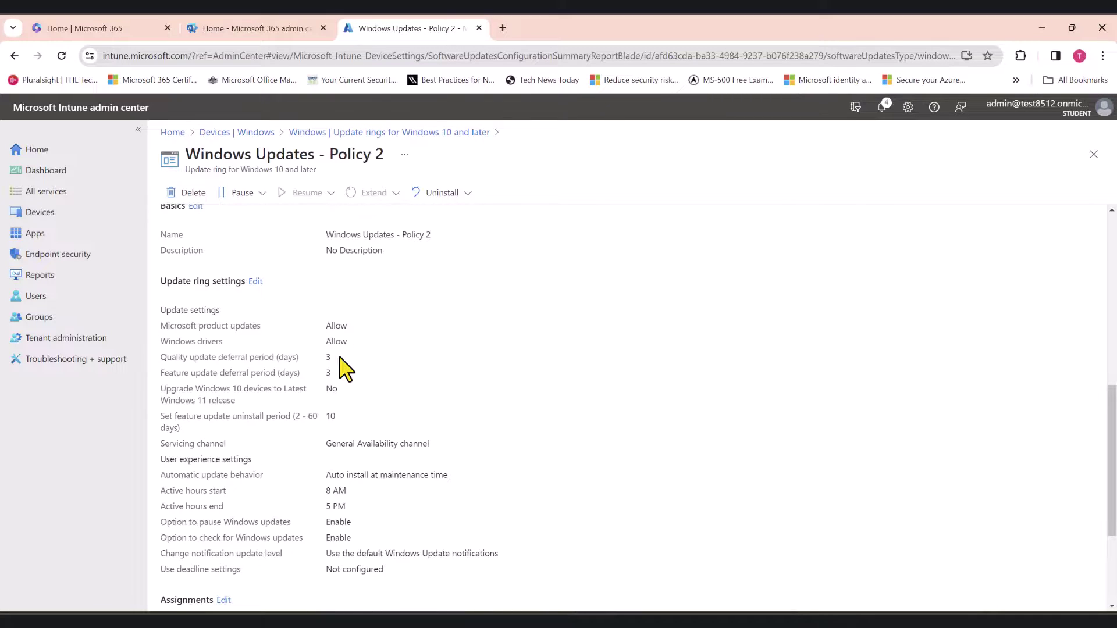
scroll(395, 346, "down", 3)
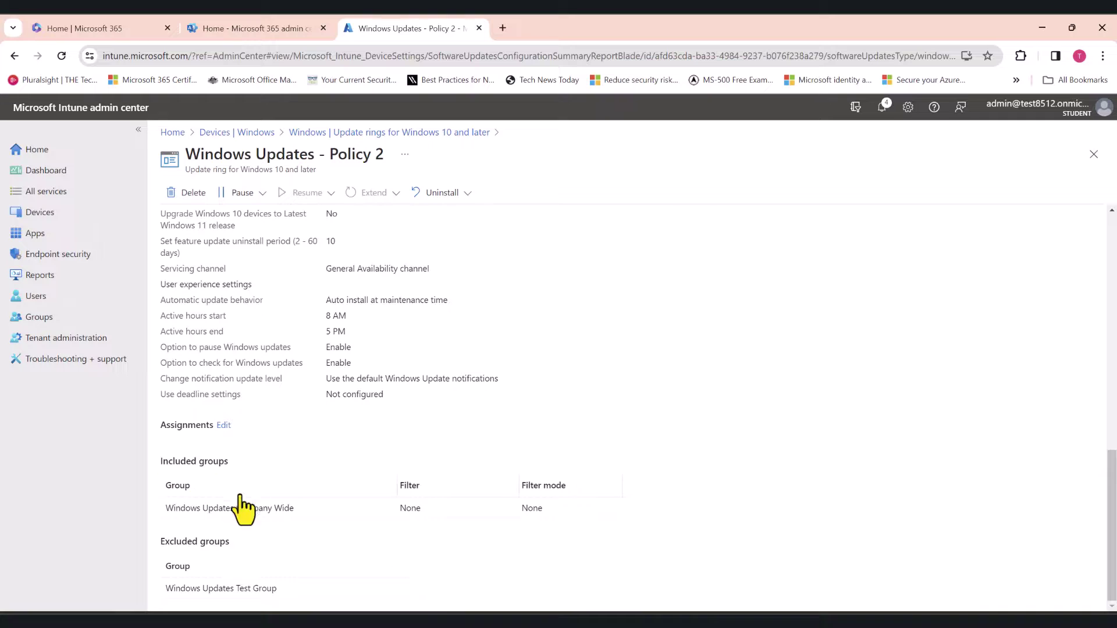
scroll(406, 347, "up", 10)
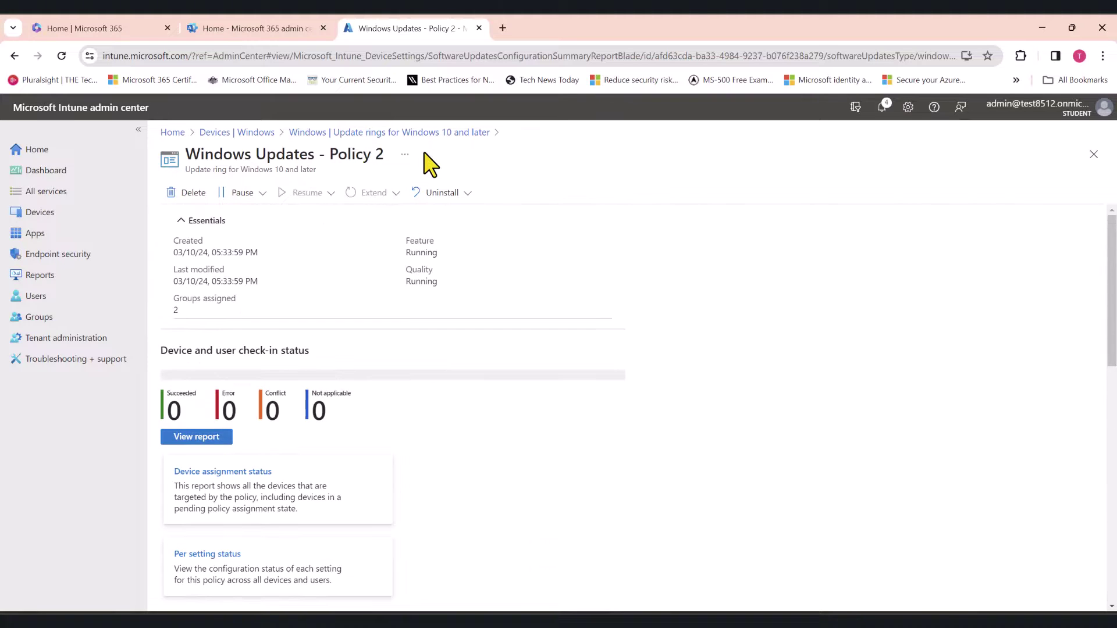
left_click(430, 132)
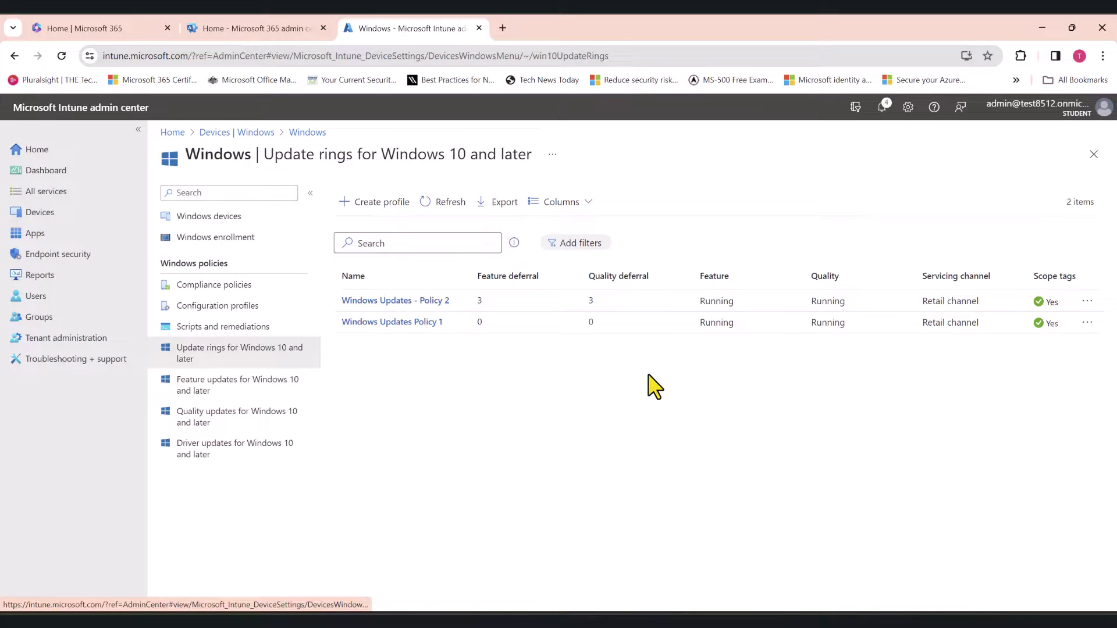